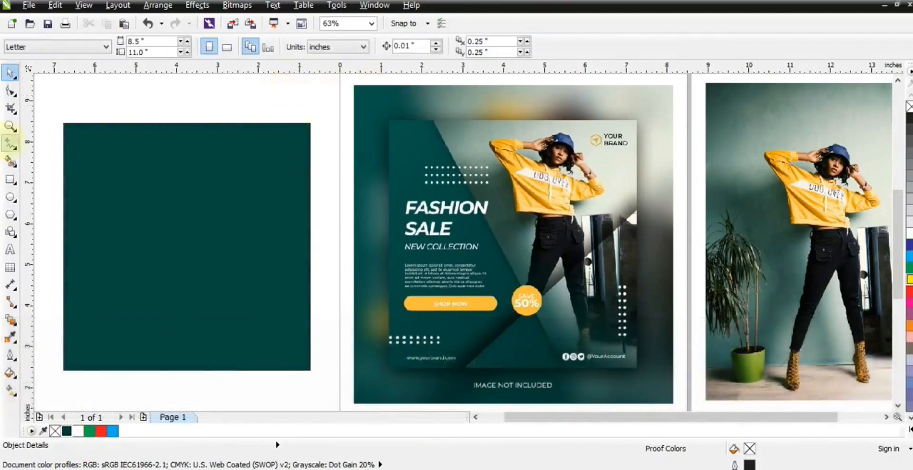
- Draw a rectangle about 4.41 by 6.45 inches over the dark green square's right part and convert it to curves
{"action": "left_click", "coordinate": [10, 179]}
{"action": "left_click_drag", "start_coordinate": [141, 113], "coordinate": [322, 377]}
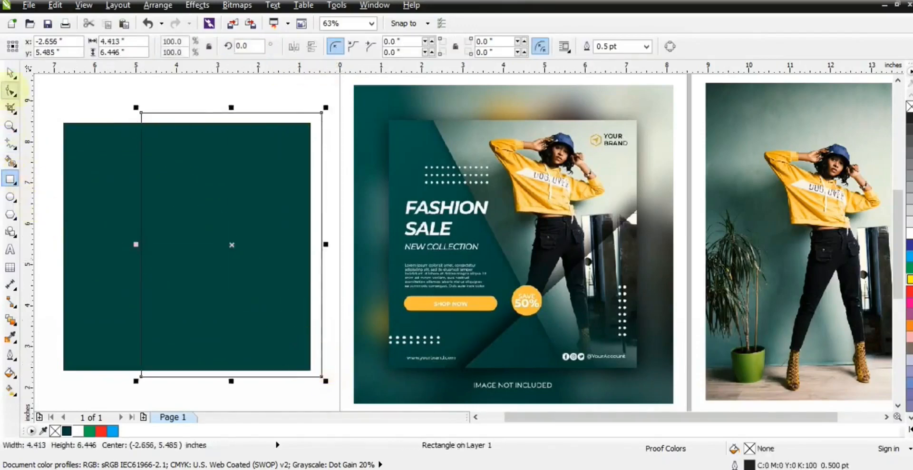
{"action": "left_click", "coordinate": [10, 90]}
{"action": "key", "text": "ctrl+q"}
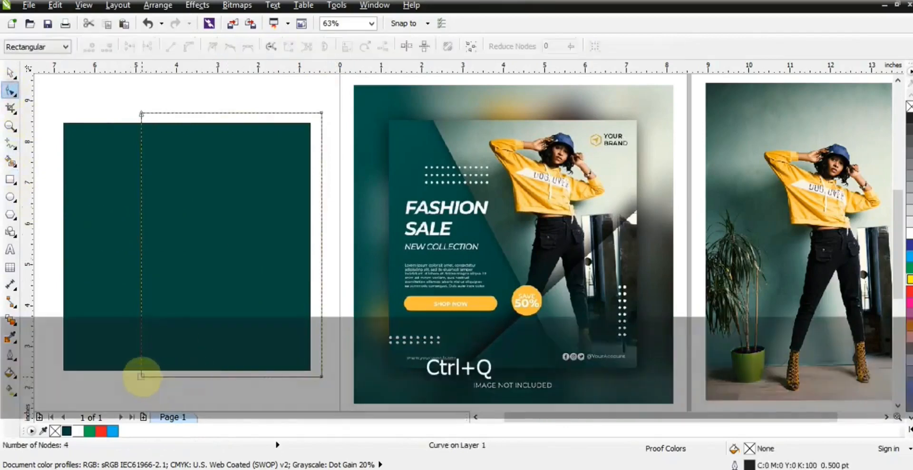
- Slant the shape's left edge by moving its top node slightly outward and its bottom node well inward
{"action": "left_click_drag", "start_coordinate": [141, 114], "coordinate": [123, 118]}
{"action": "left_click_drag", "start_coordinate": [141, 375], "coordinate": [224, 376]}
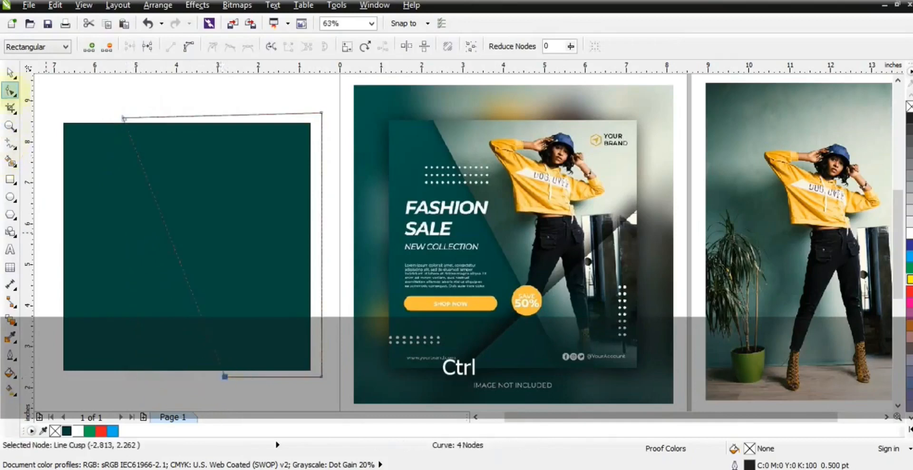
{"action": "left_click", "coordinate": [11, 72]}
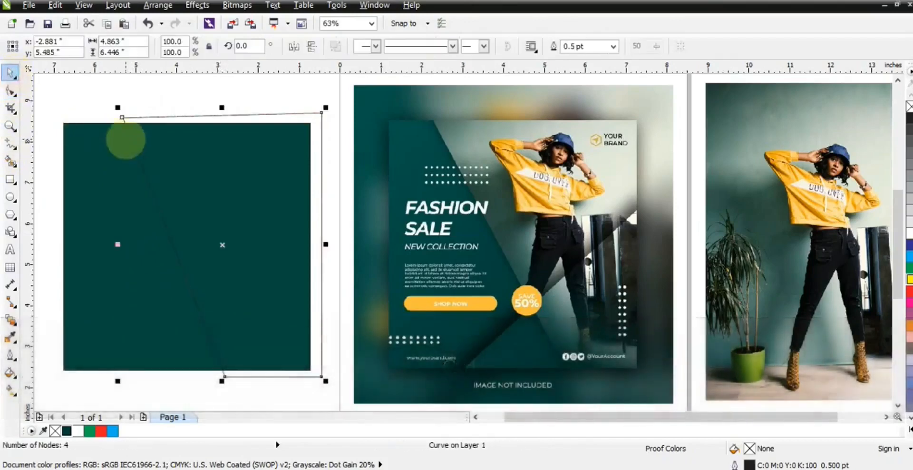
- Draw a closed triangle about 5.55 by 4.03 inches across the green square's lower right corner
{"action": "left_click", "coordinate": [11, 143]}
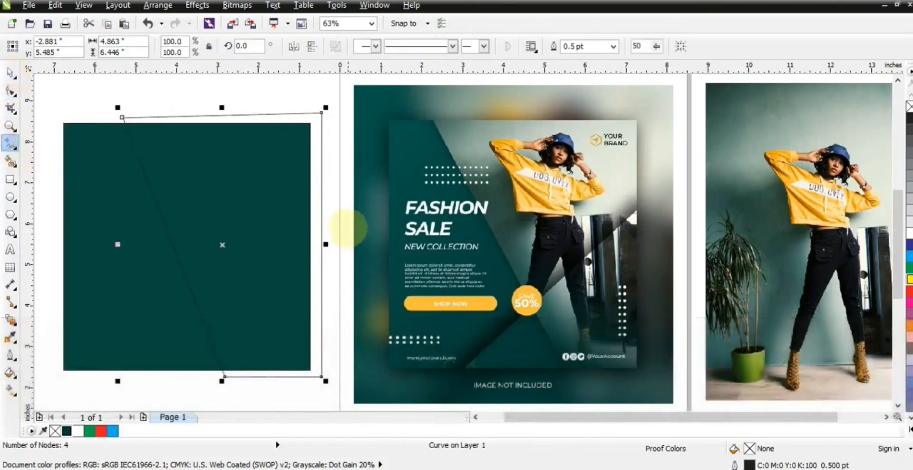
{"action": "left_click", "coordinate": [325, 217]}
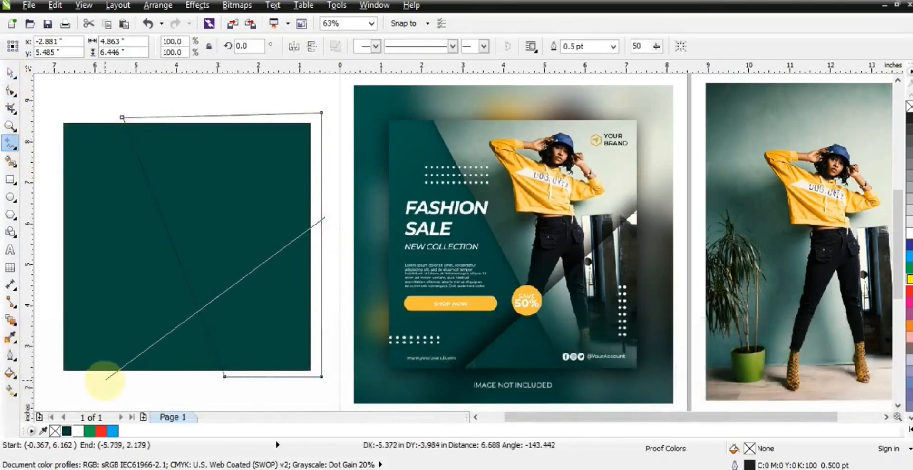
{"action": "left_click", "coordinate": [98, 381]}
{"action": "left_click", "coordinate": [97, 382]}
{"action": "double_click", "coordinate": [331, 383]}
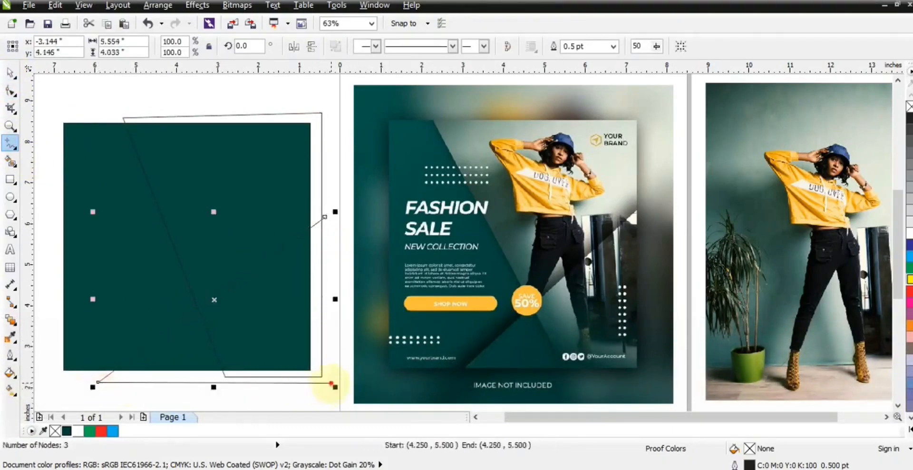
{"action": "left_click", "coordinate": [325, 216]}
{"action": "left_click", "coordinate": [11, 72]}
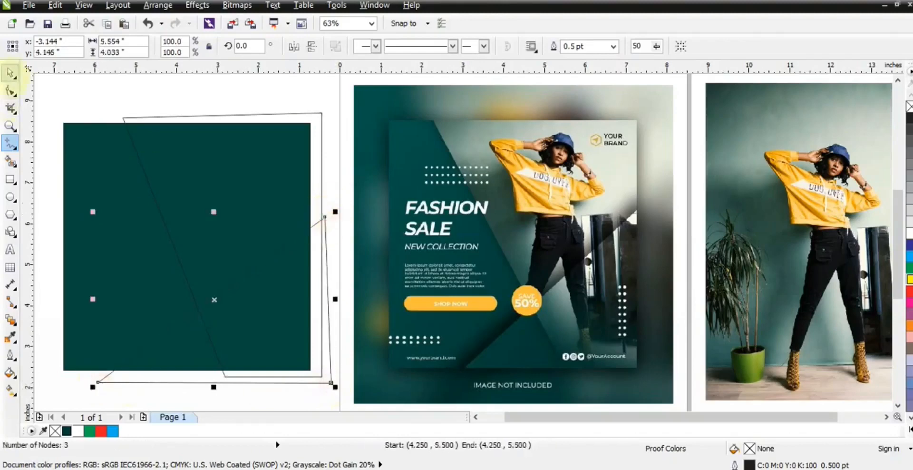
{"action": "left_click", "coordinate": [333, 88]}
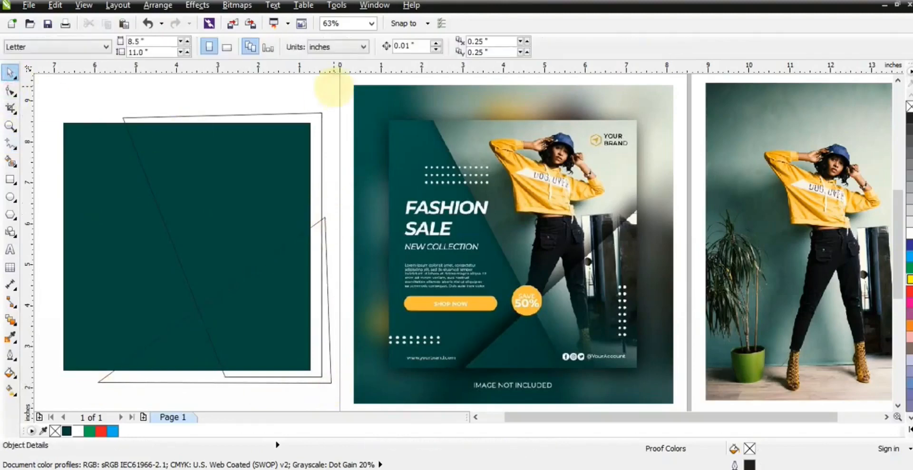
- Place the model photo in front of the green square over the slanted frame, centred at about X -2.835, Y 6.048 inches
{"action": "left_click", "coordinate": [838, 216]}
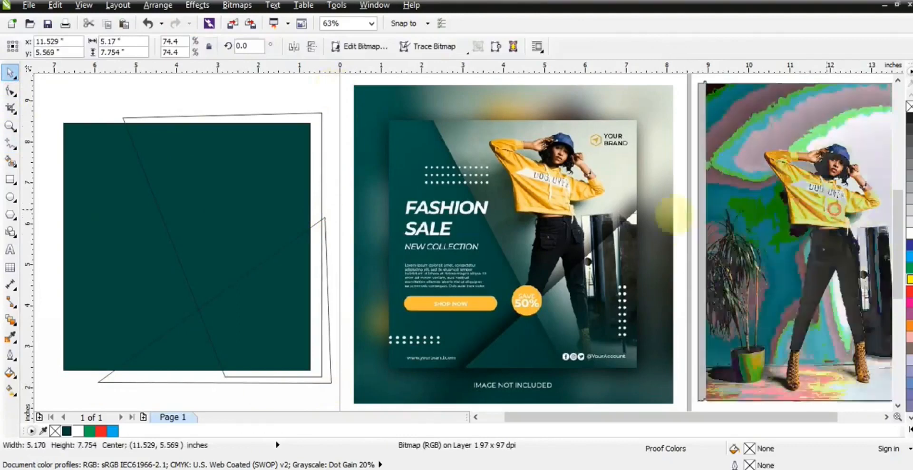
{"action": "left_click_drag", "start_coordinate": [673, 214], "coordinate": [309, 227]}
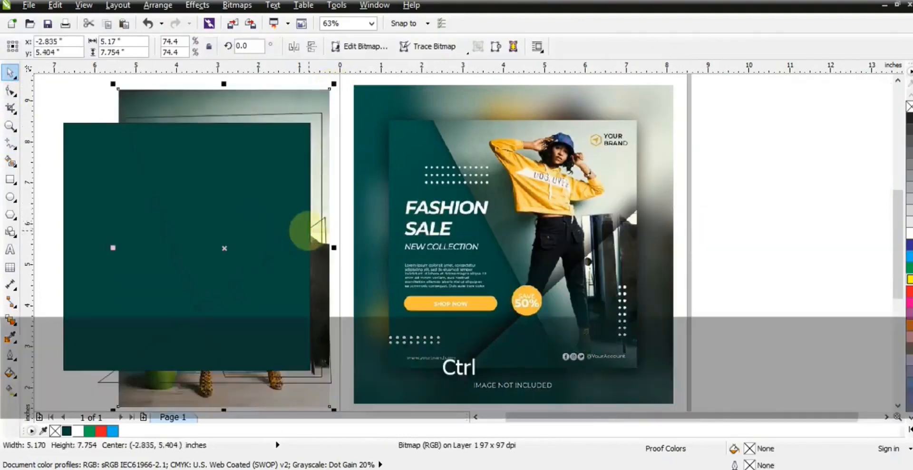
{"action": "key", "text": "ctrl+Page_Up"}
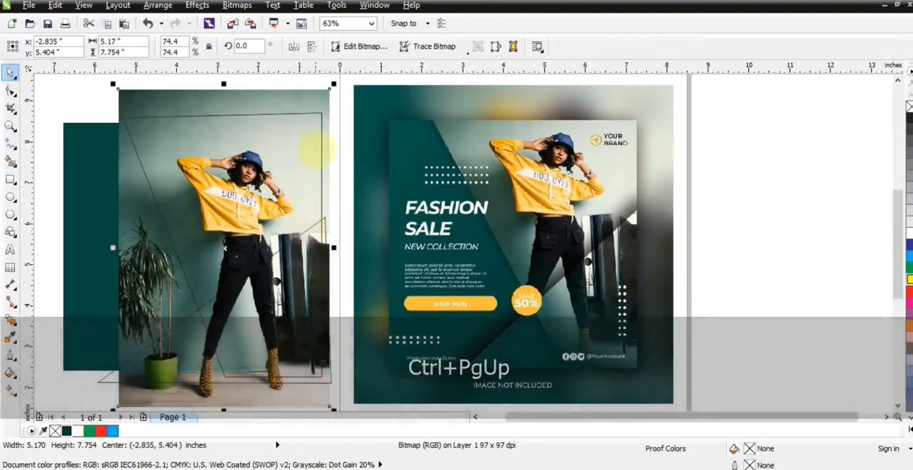
{"action": "left_click_drag", "start_coordinate": [328, 147], "coordinate": [327, 119]}
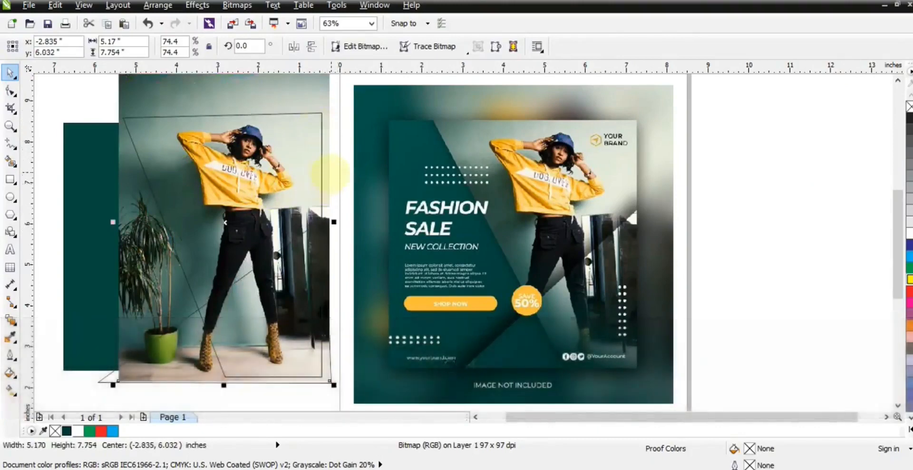
{"action": "left_click_drag", "start_coordinate": [327, 170], "coordinate": [327, 165]}
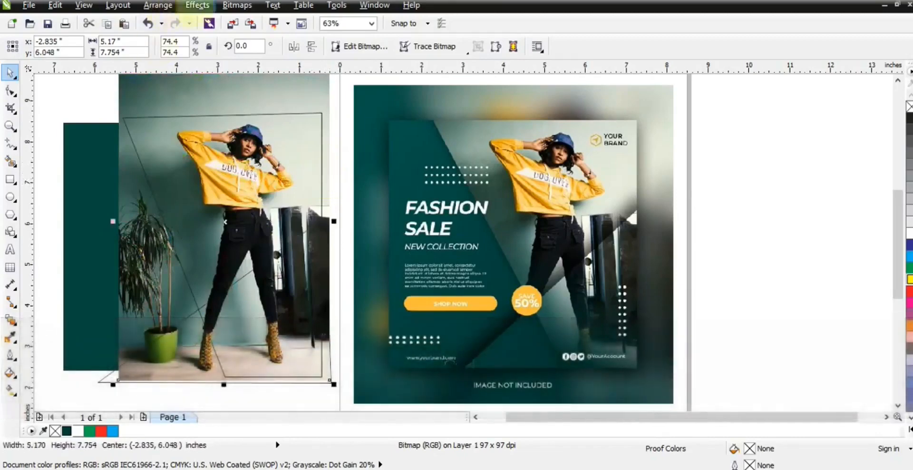
- PowerClip the model photo inside the slanted four-sided frame
{"action": "left_click", "coordinate": [197, 5]}
{"action": "mouse_move", "coordinate": [228, 196]}
{"action": "left_click", "coordinate": [313, 195]}
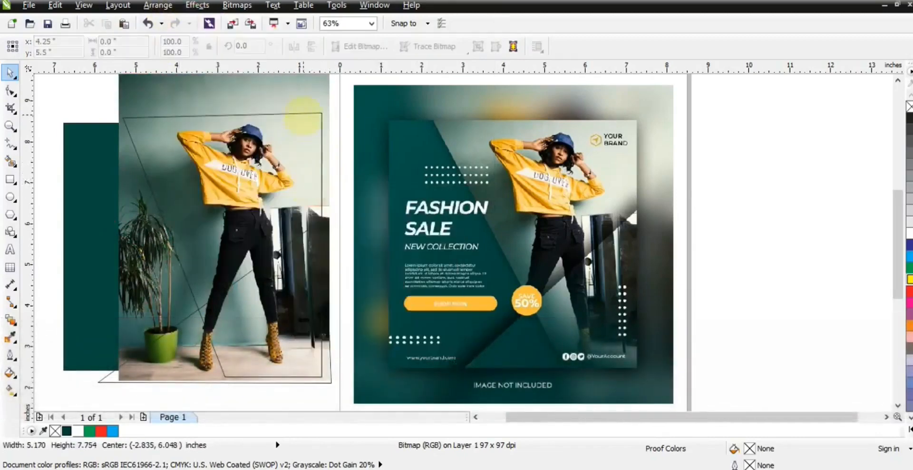
{"action": "left_click", "coordinate": [303, 114]}
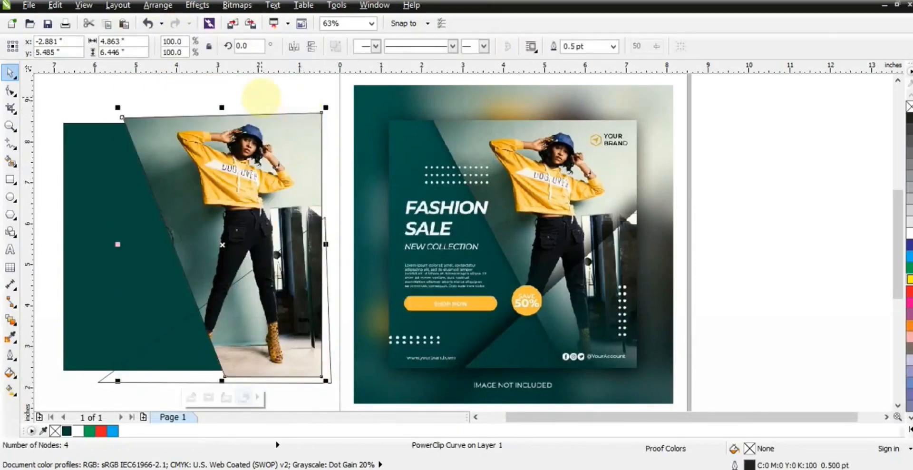
- Duplicate the clipped photo in place and PowerClip the copy inside the triangle
{"action": "key", "text": "KP_Add"}
{"action": "left_click_drag", "start_coordinate": [222, 244], "coordinate": [330, 241]}
{"action": "key", "text": "ctrl+z"}
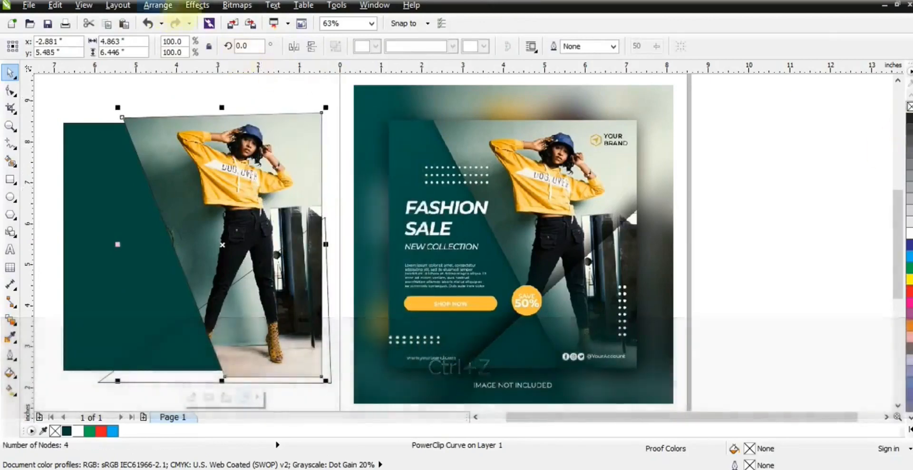
{"action": "left_click", "coordinate": [197, 5]}
{"action": "mouse_move", "coordinate": [224, 195]}
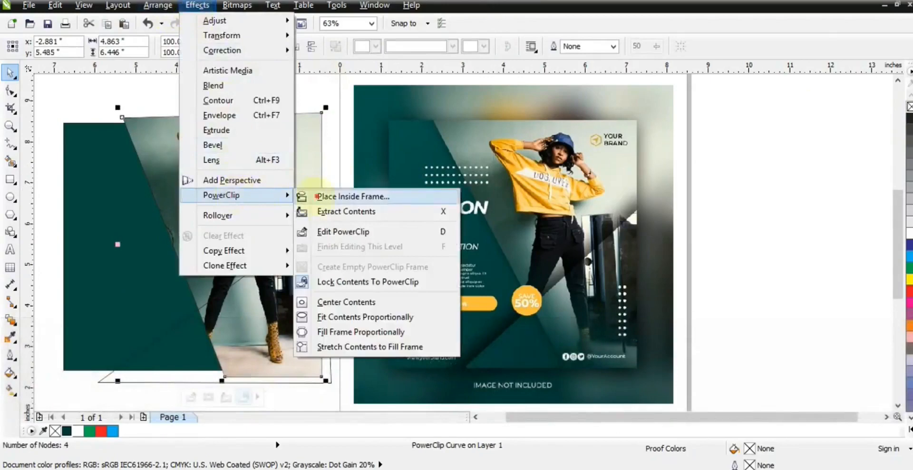
{"action": "left_click", "coordinate": [317, 196]}
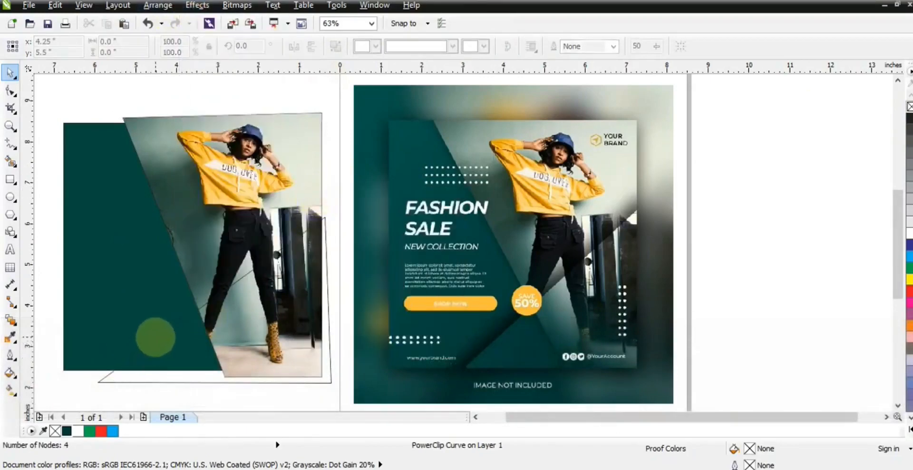
{"action": "left_click", "coordinate": [223, 200]}
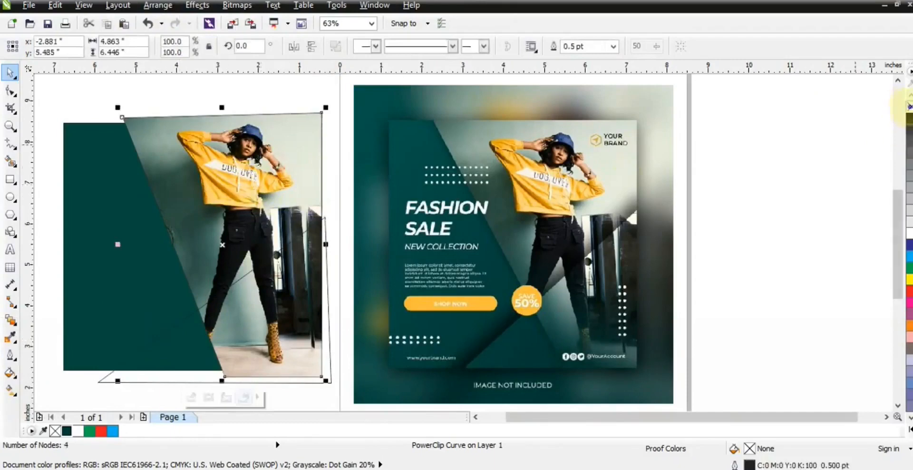
- Fill the triangle with dark green C100 M53 Y64 K51 and tint it slightly with yellow
{"action": "left_click", "coordinate": [209, 304]}
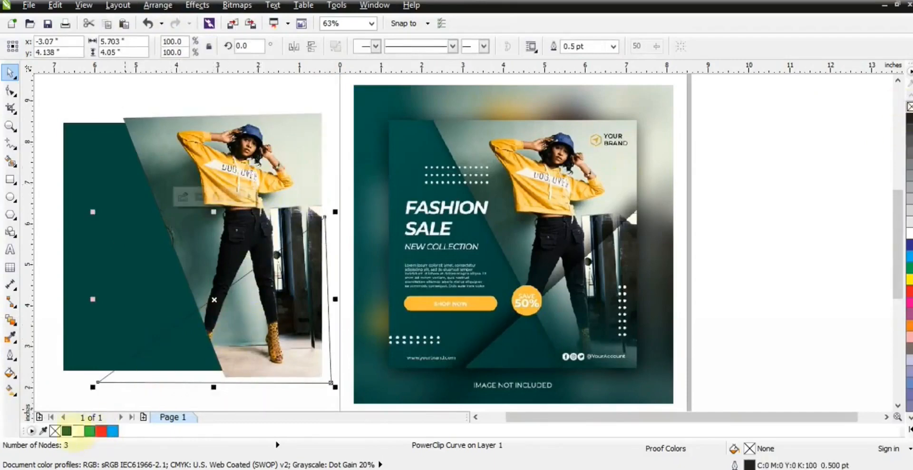
{"action": "left_click", "coordinate": [67, 431]}
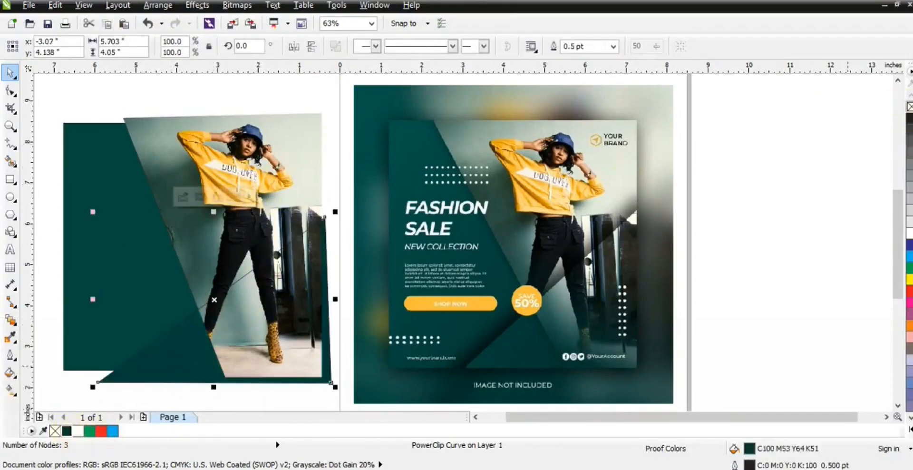
{"action": "left_click", "coordinate": [910, 280], "text": "ctrl"}
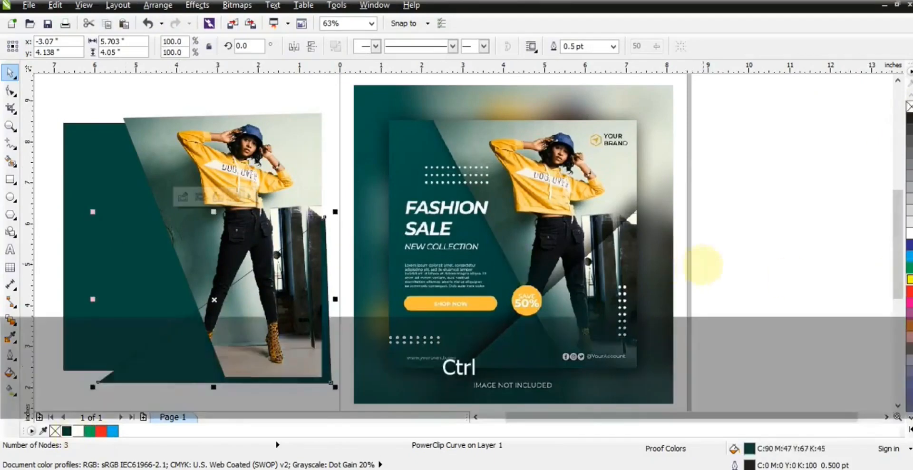
- Give the slanted photo frame a black outline
{"action": "left_click", "coordinate": [304, 195]}
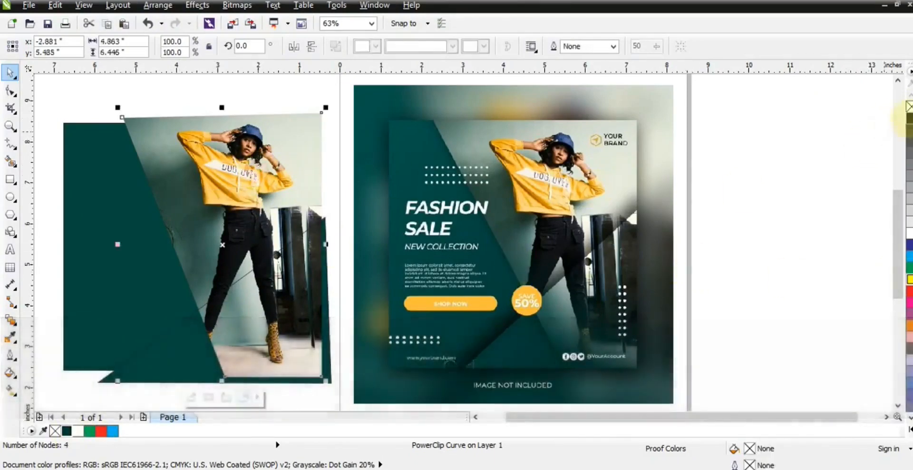
{"action": "right_click", "coordinate": [910, 118]}
{"action": "left_click", "coordinate": [91, 110]}
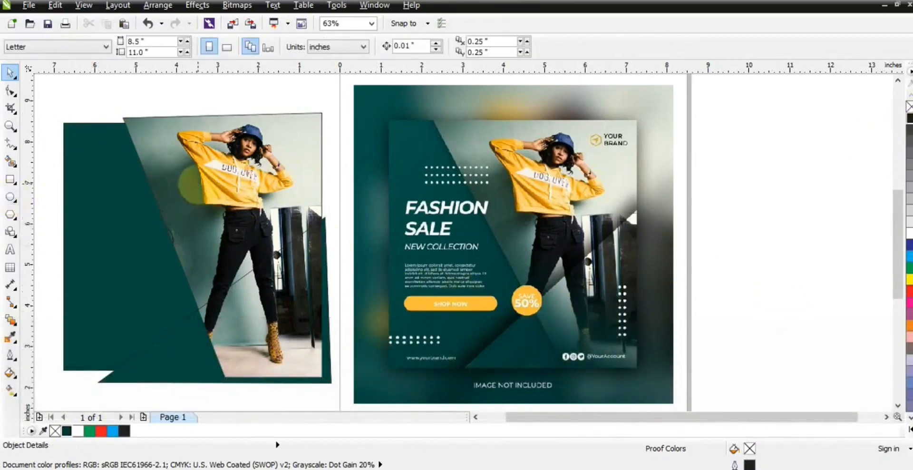
- Inspect the photo inside the slanted PowerClip frame and finish editing that level
{"action": "right_click", "coordinate": [198, 143]}
{"action": "left_click", "coordinate": [247, 40]}
{"action": "right_click", "coordinate": [237, 166]}
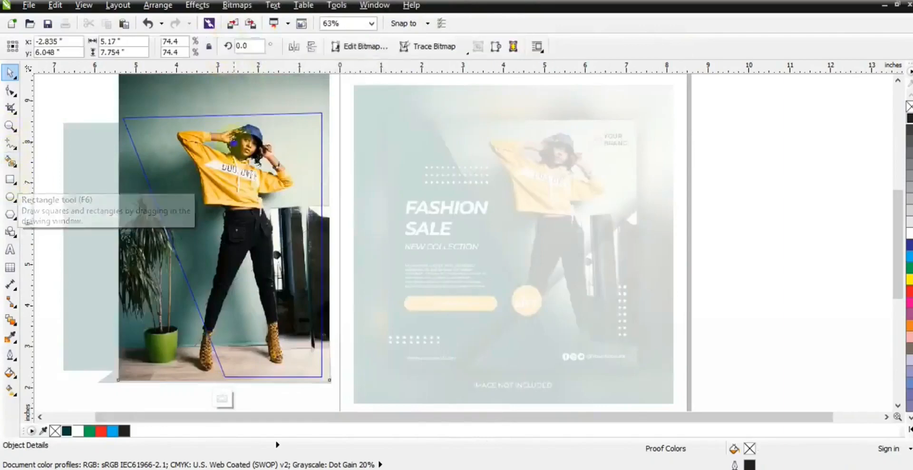
{"action": "left_click", "coordinate": [274, 71]}
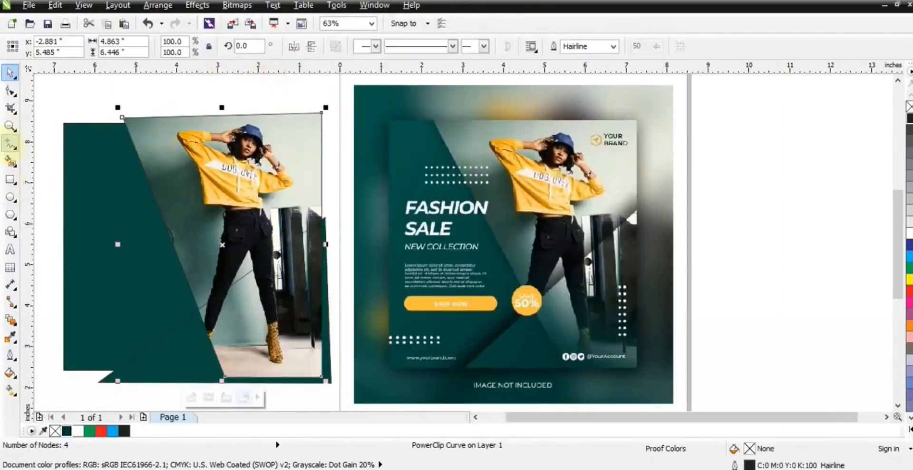
- Draw a slanted four-sided strip about 2.53 by 6.91 inches along the photo's diagonal edge, filled dark green C100 M53 Y64 K51
{"action": "left_click", "coordinate": [10, 142]}
{"action": "left_click_drag", "start_coordinate": [165, 104], "coordinate": [256, 386]}
{"action": "key", "text": "space"}
{"action": "left_click", "coordinate": [66, 431]}
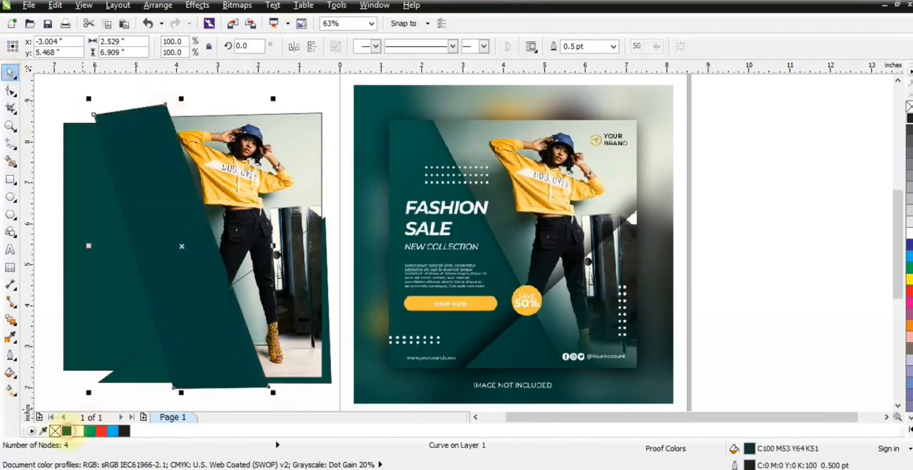
- Apply a linear transparency at about 20° to the green strip, fading it out toward the model
{"action": "left_click", "coordinate": [11, 320]}
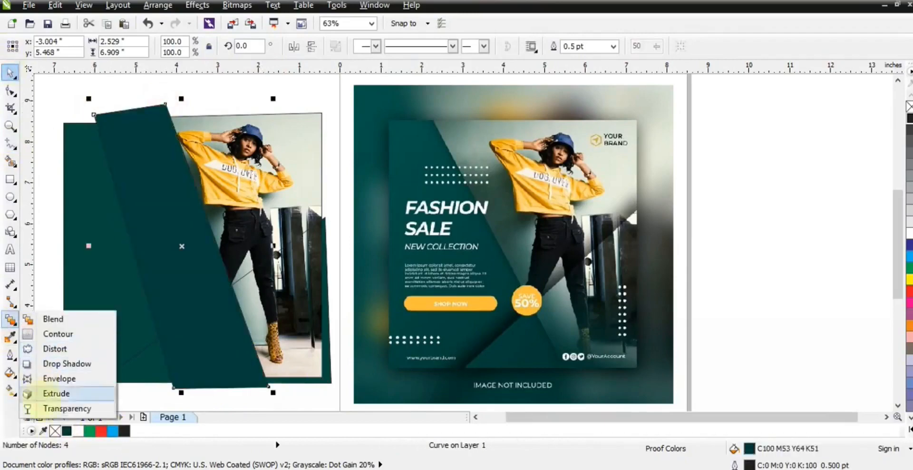
{"action": "left_click", "coordinate": [24, 412]}
{"action": "left_click_drag", "start_coordinate": [165, 282], "coordinate": [214, 264]}
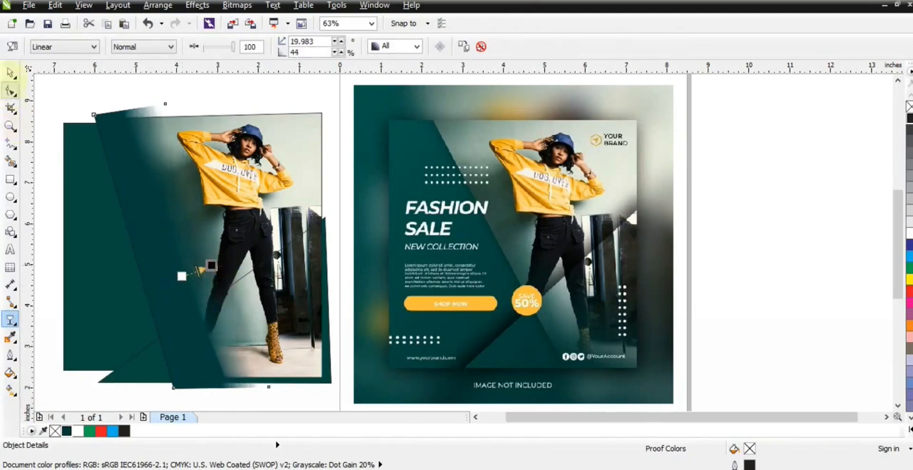
{"action": "left_click", "coordinate": [10, 72]}
- PowerClip an outline-free duplicate of the faded green strip inside the slanted photo frame
{"action": "key", "text": "KP_Add"}
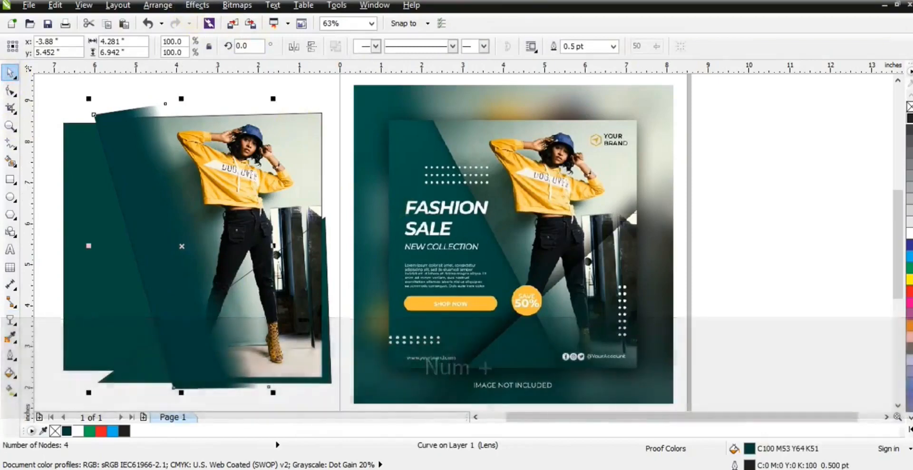
{"action": "right_click", "coordinate": [909, 107]}
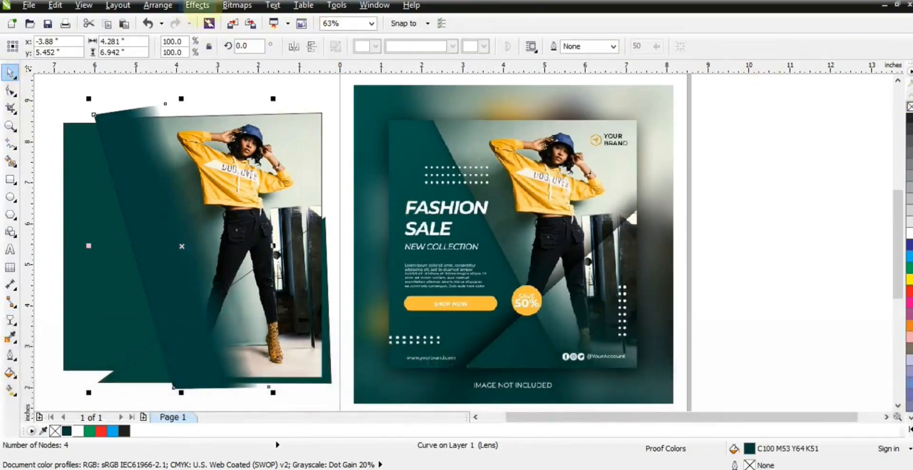
{"action": "left_click", "coordinate": [197, 5]}
{"action": "mouse_move", "coordinate": [238, 195]}
{"action": "left_click", "coordinate": [342, 197]}
{"action": "left_click", "coordinate": [312, 126]}
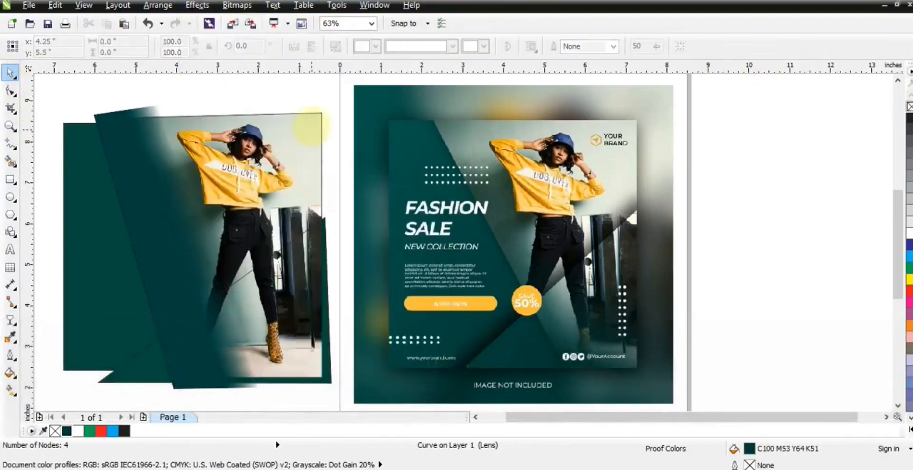
{"action": "left_click", "coordinate": [306, 94]}
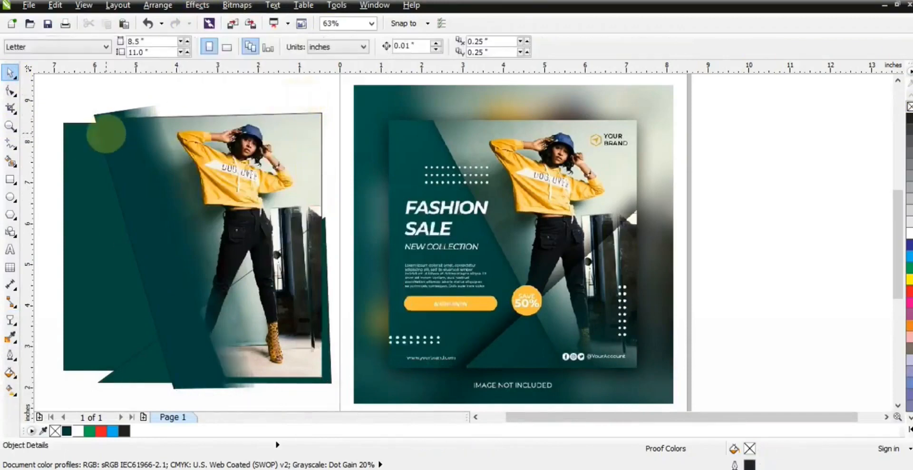
- Remove the outline from the faded green strip that still lies over the artwork
{"action": "left_click", "coordinate": [105, 134]}
{"action": "right_click", "coordinate": [909, 106]}
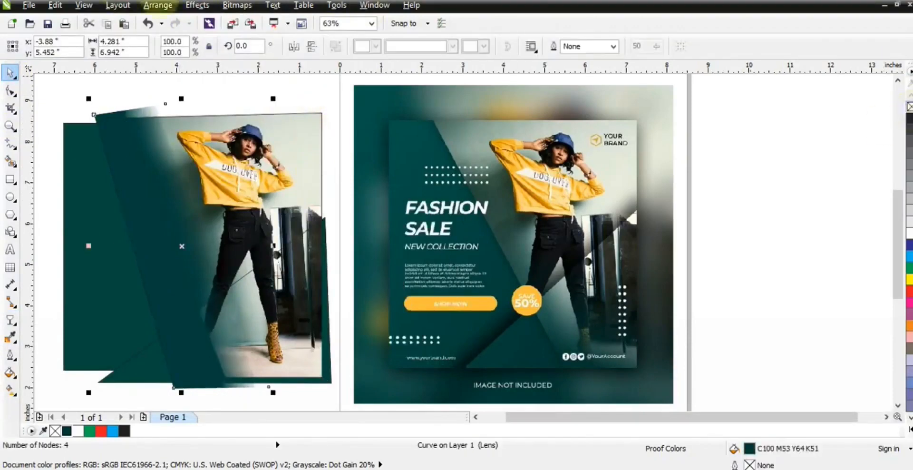
- PowerClip the remaining faded green strip inside the green triangle
{"action": "left_click", "coordinate": [198, 6]}
{"action": "mouse_move", "coordinate": [241, 196]}
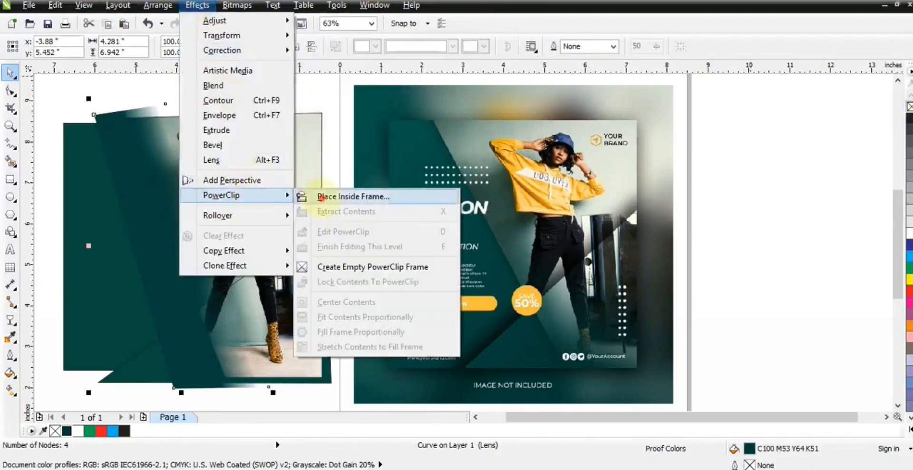
{"action": "left_click", "coordinate": [314, 194]}
{"action": "left_click", "coordinate": [312, 319]}
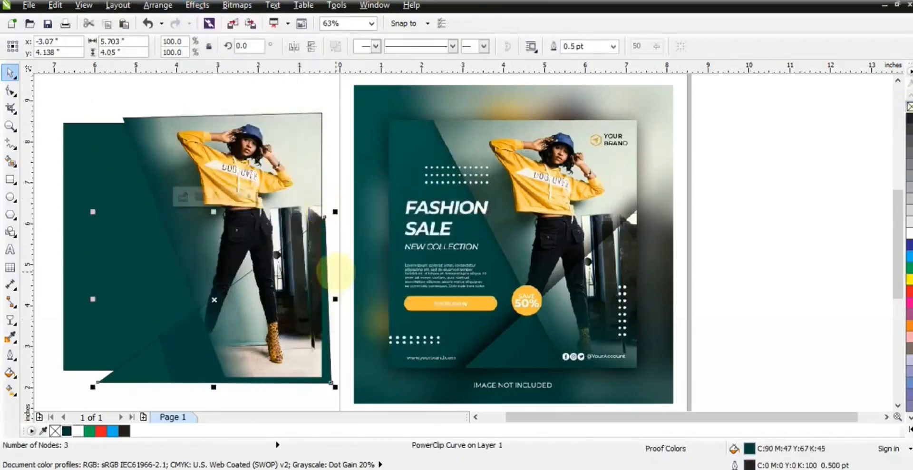
- Edit the triangle's PowerClip contents and reshape the faded strip so its outer edge follows the photo's diagonal edge
{"action": "right_click", "coordinate": [312, 289]}
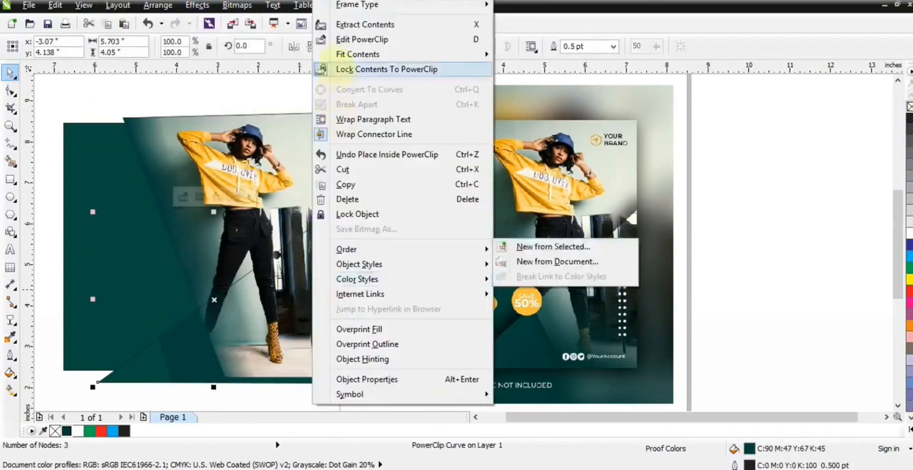
{"action": "left_click", "coordinate": [341, 38]}
{"action": "left_click", "coordinate": [180, 366]}
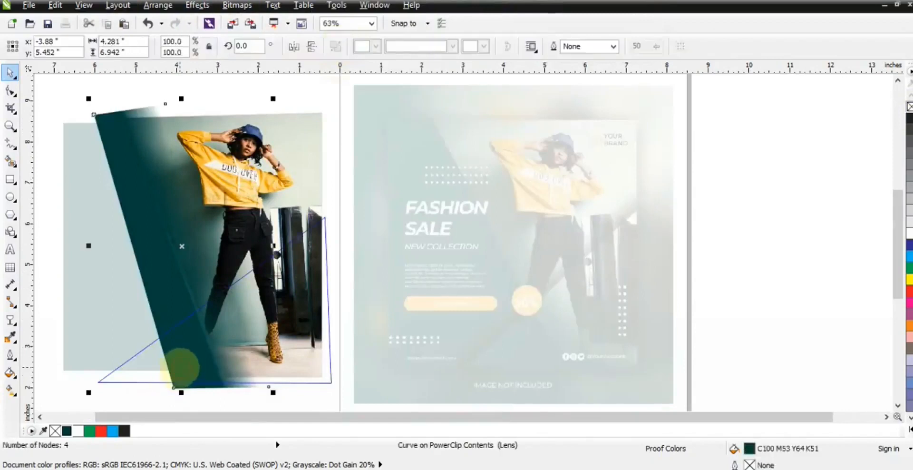
{"action": "key", "text": "F10"}
{"action": "key", "text": "ctrl+q"}
{"action": "left_click_drag", "start_coordinate": [172, 387], "coordinate": [225, 378]}
{"action": "left_click_drag", "start_coordinate": [95, 116], "coordinate": [125, 117]}
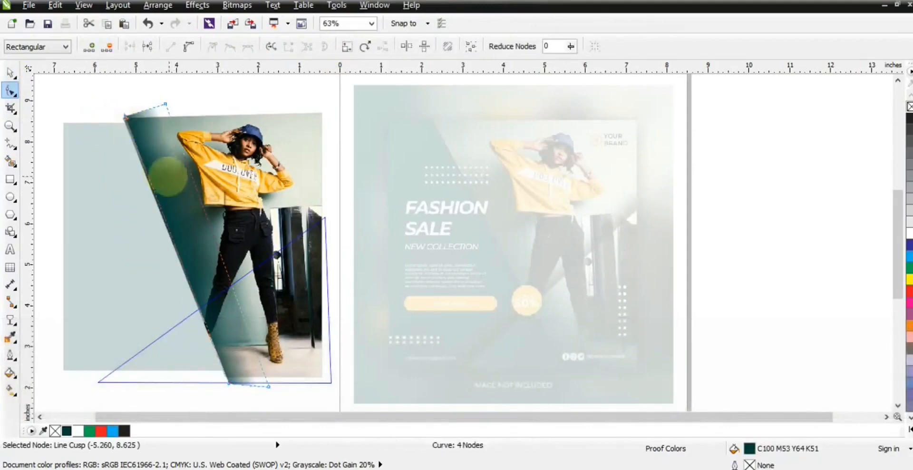
- Nudge the reshaped strip slightly outward inside the triangle's PowerClip and finish editing the contents
{"action": "left_click", "coordinate": [9, 73]}
{"action": "key", "text": "f"}
{"action": "key", "text": "d"}
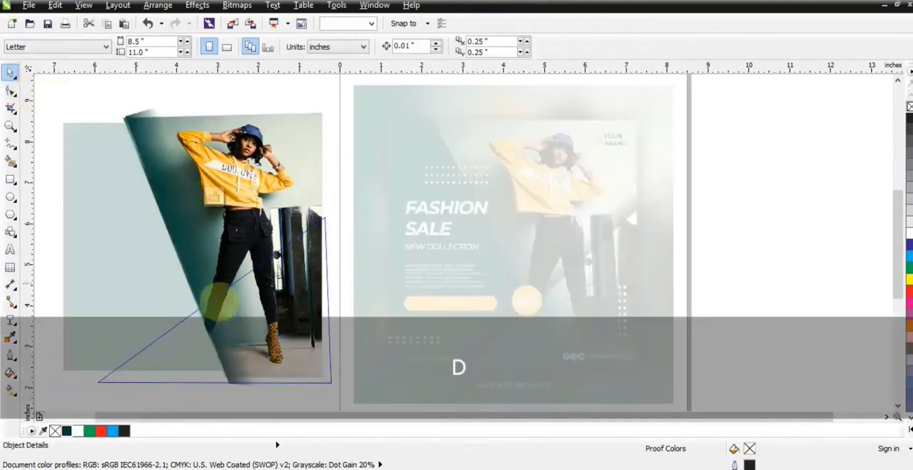
{"action": "left_click", "coordinate": [221, 312]}
{"action": "left_click_drag", "start_coordinate": [221, 312], "coordinate": [220, 312]}
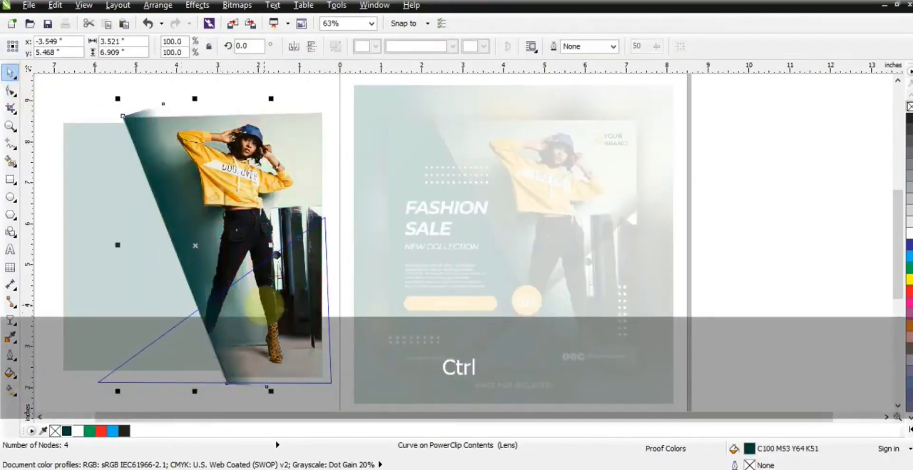
{"action": "key", "text": "f"}
{"action": "left_click", "coordinate": [275, 78]}
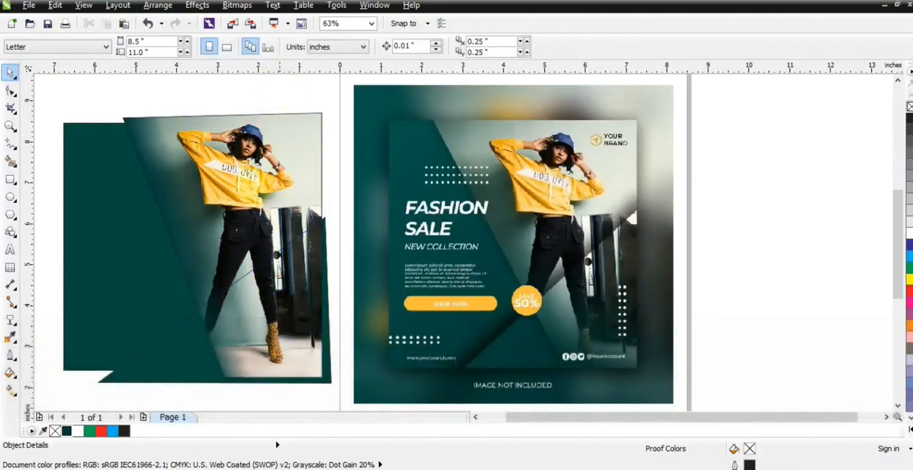
- Apply a drop shadow at 270° to both the slanted photo frame and the green triangle
{"action": "left_click", "coordinate": [219, 145]}
{"action": "left_click", "coordinate": [301, 290], "text": "shift"}
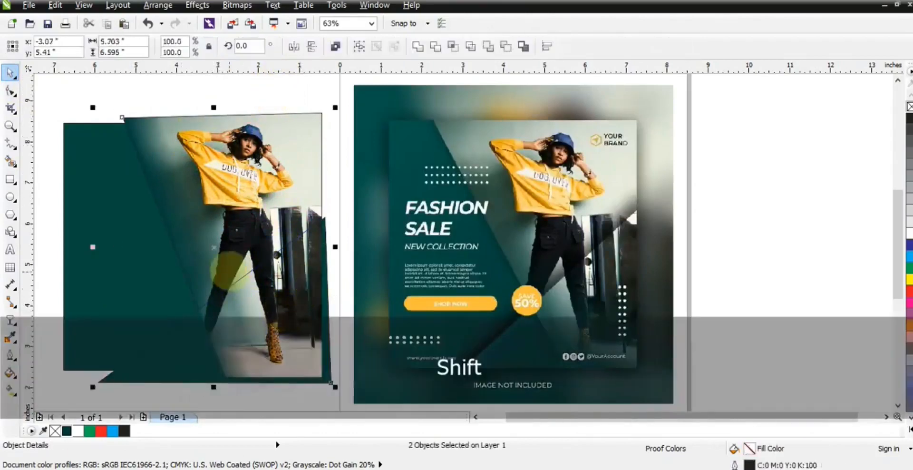
{"action": "left_click", "coordinate": [10, 319]}
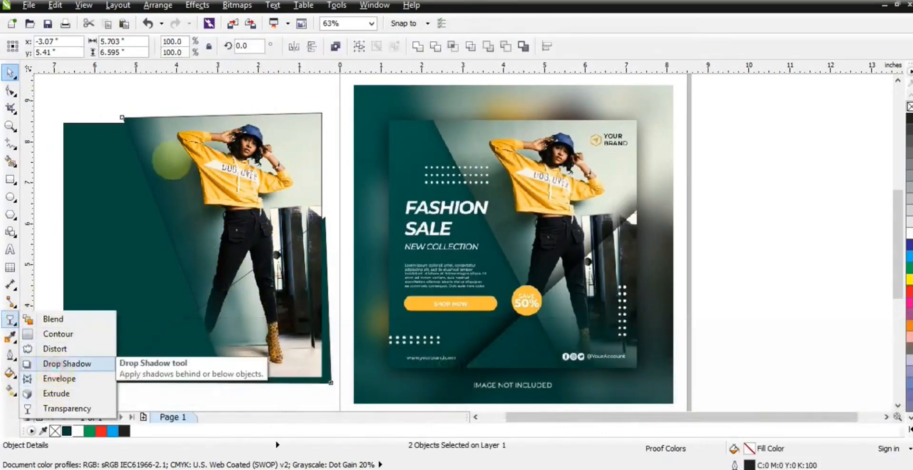
{"action": "left_click", "coordinate": [66, 363]}
{"action": "left_click_drag", "start_coordinate": [228, 335], "coordinate": [213, 381]}
{"action": "left_click", "coordinate": [335, 298]}
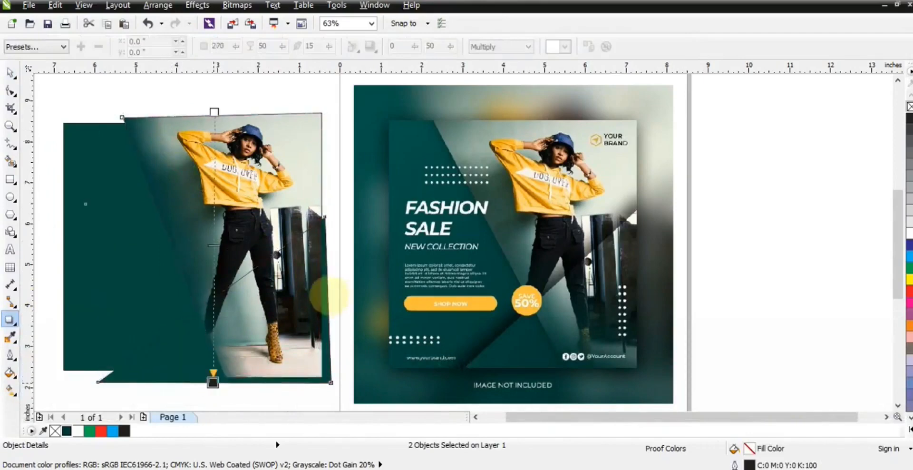
- Make the drop shadows black with outside feathering of 5 and an opacity of 38
{"action": "left_click", "coordinate": [552, 47]}
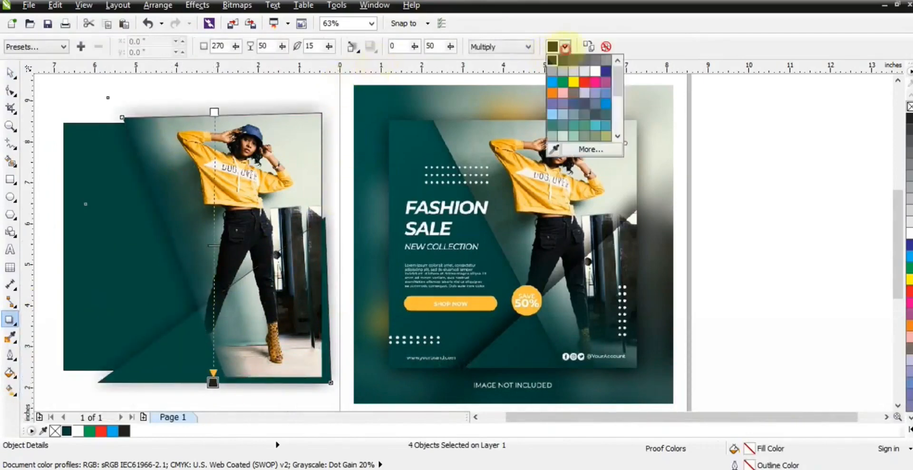
{"action": "left_click", "coordinate": [584, 136]}
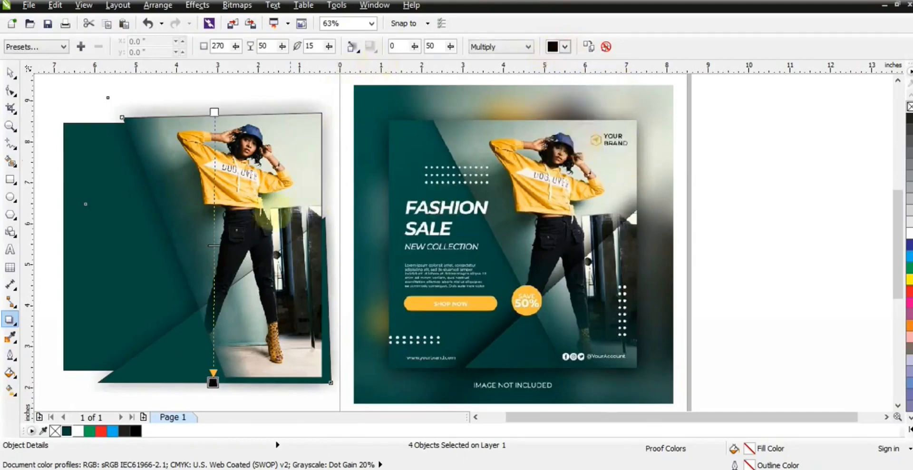
{"action": "left_click", "coordinate": [353, 47]}
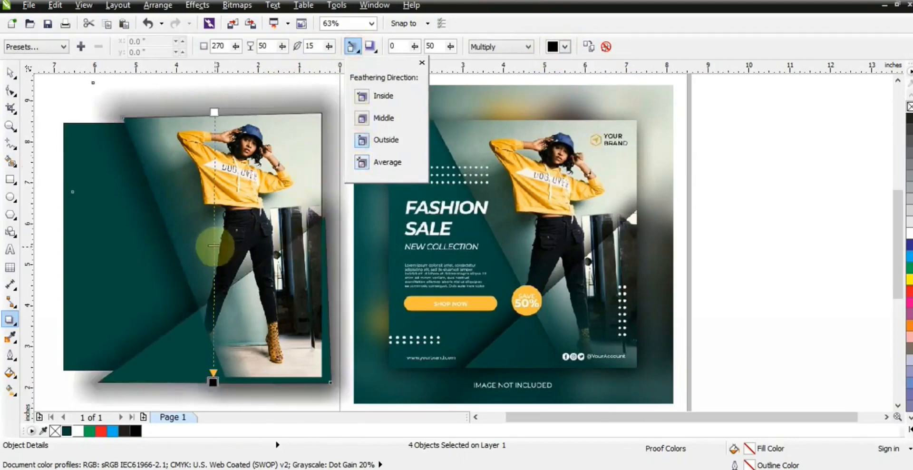
{"action": "left_click_drag", "start_coordinate": [214, 246], "coordinate": [214, 357]}
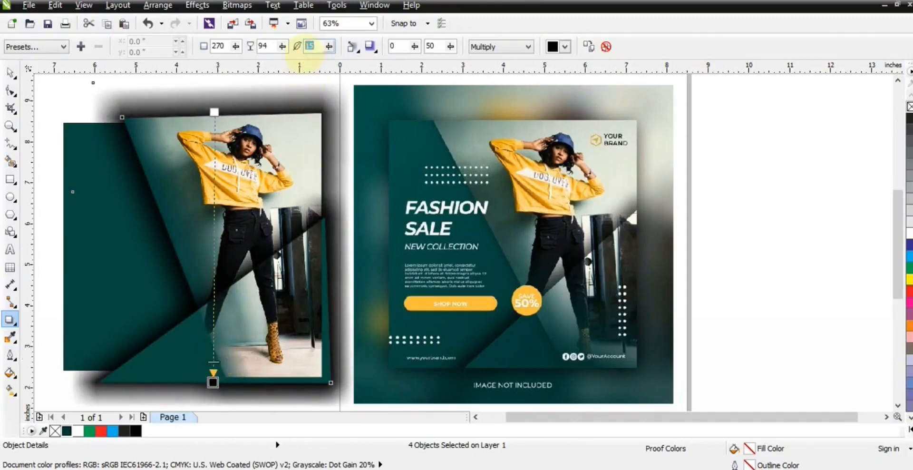
{"action": "type", "text": "5"}
{"action": "key", "text": "Return"}
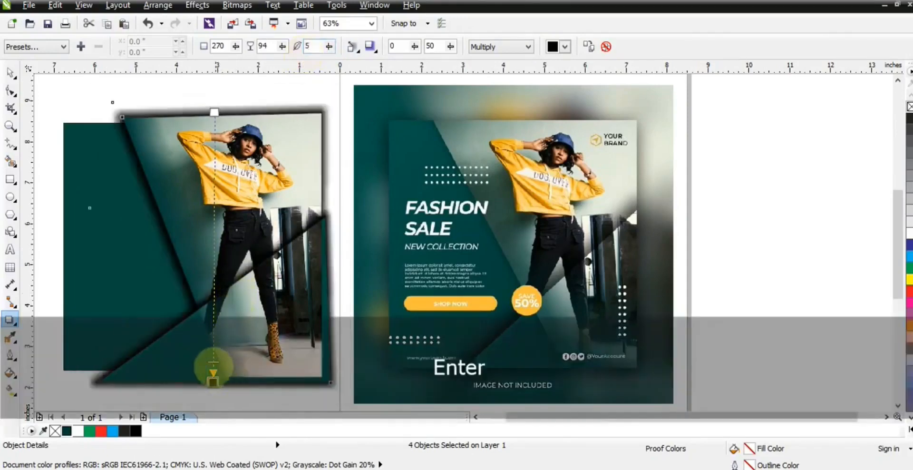
{"action": "left_click_drag", "start_coordinate": [213, 364], "coordinate": [214, 209]}
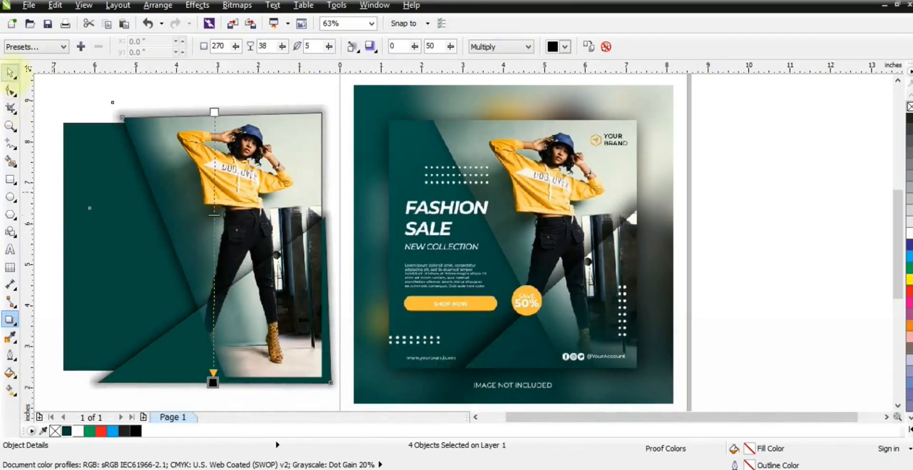
- Remove the outlines from the shadowed photo frame and triangle and PowerClip them inside the dark green square
{"action": "left_click", "coordinate": [10, 73]}
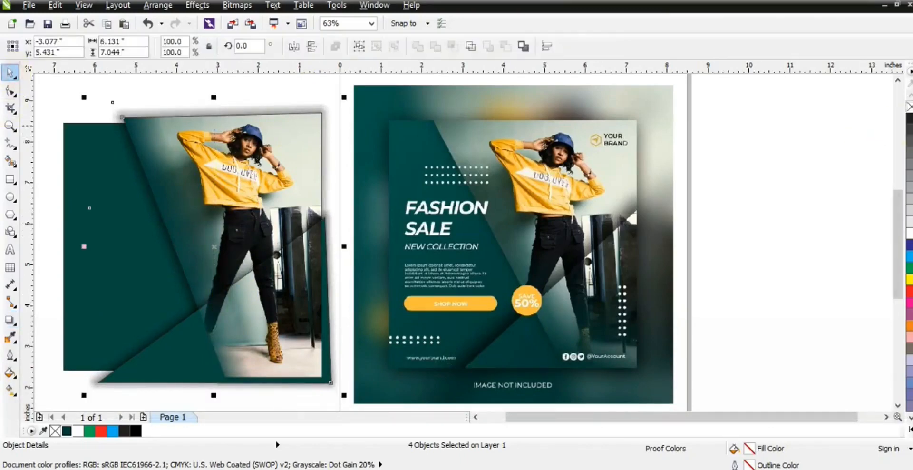
{"action": "right_click", "coordinate": [910, 107]}
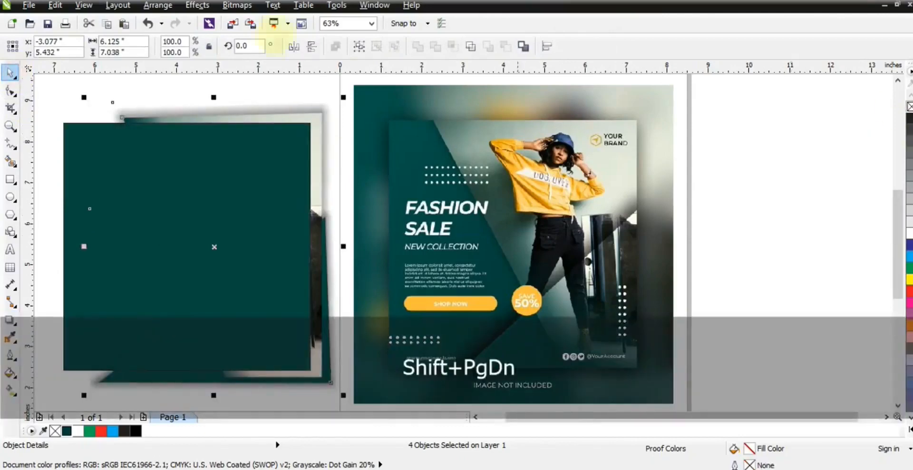
{"action": "left_click", "coordinate": [197, 5]}
{"action": "mouse_move", "coordinate": [253, 195]}
{"action": "left_click", "coordinate": [362, 196]}
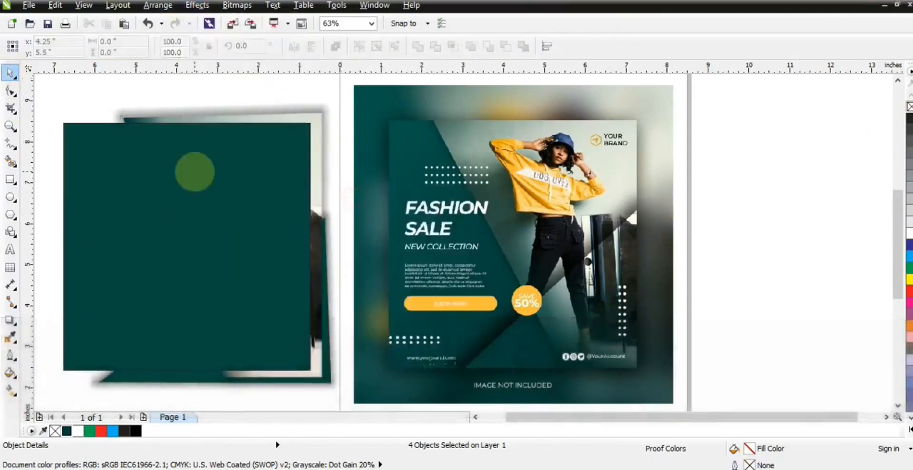
{"action": "left_click", "coordinate": [194, 163]}
- Apply a black drop shadow at about 271° to the photo frame nested inside the triangle's PowerClip
{"action": "key", "text": "ctrl+z"}
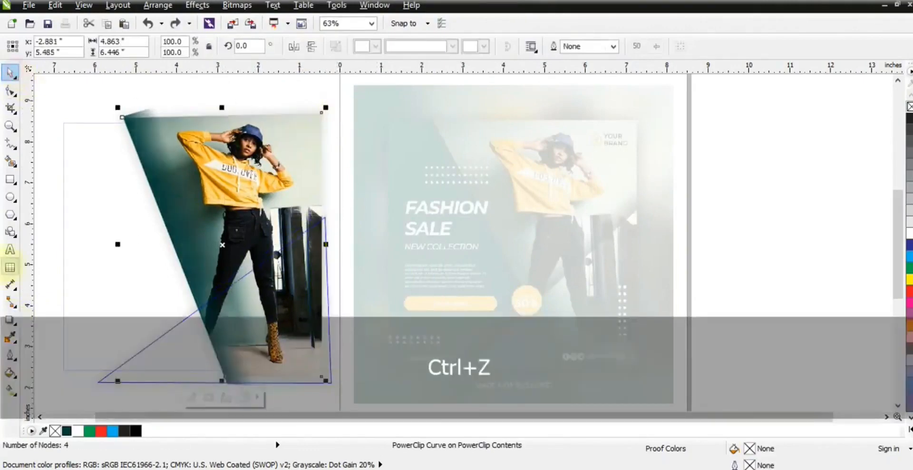
{"action": "left_click", "coordinate": [10, 319]}
{"action": "left_click_drag", "start_coordinate": [222, 112], "coordinate": [225, 384]}
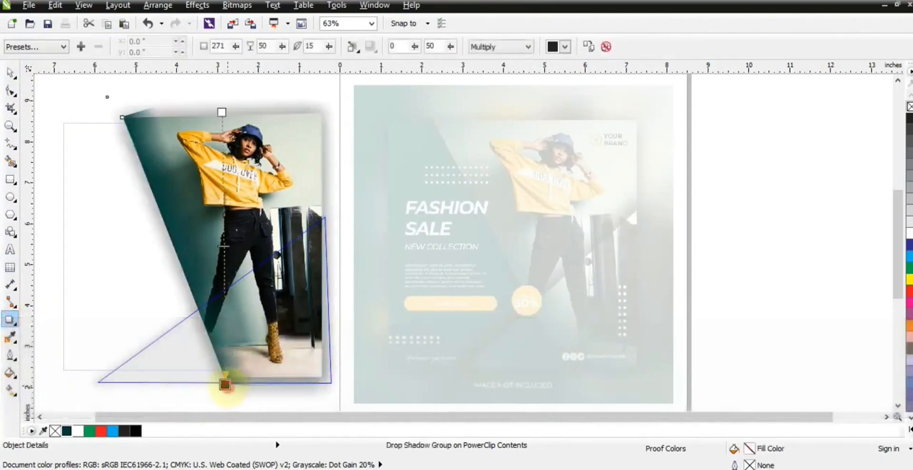
{"action": "left_click", "coordinate": [565, 46]}
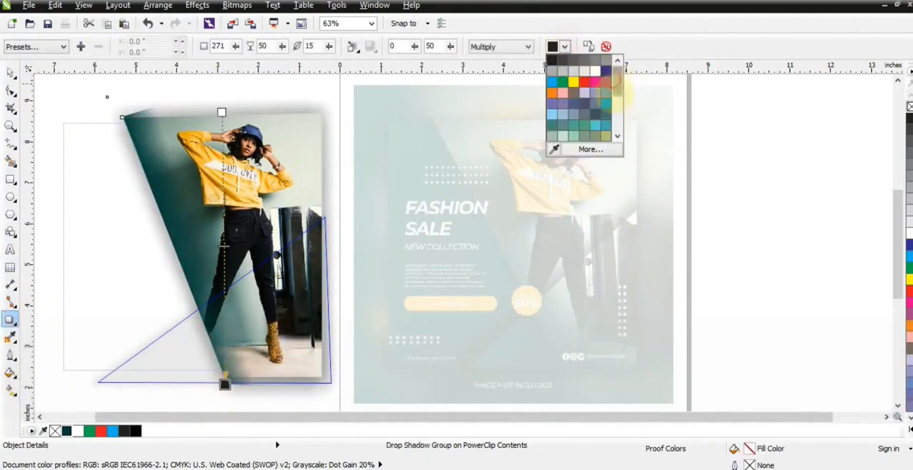
{"action": "left_click_drag", "start_coordinate": [617, 82], "coordinate": [627, 134]}
{"action": "left_click", "coordinate": [584, 127]}
- Set the nested shadow to outside feathering of 5 and opacity 58, and finish editing the PowerClip
{"action": "left_click", "coordinate": [353, 46]}
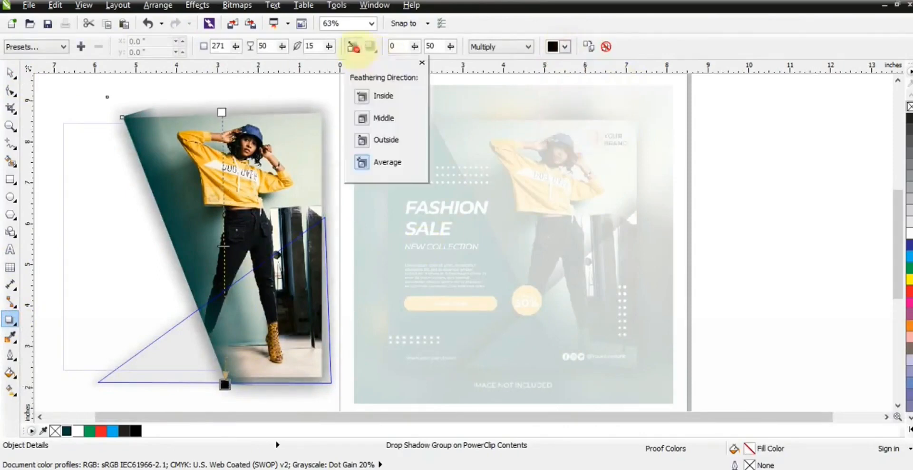
{"action": "double_click", "coordinate": [311, 47]}
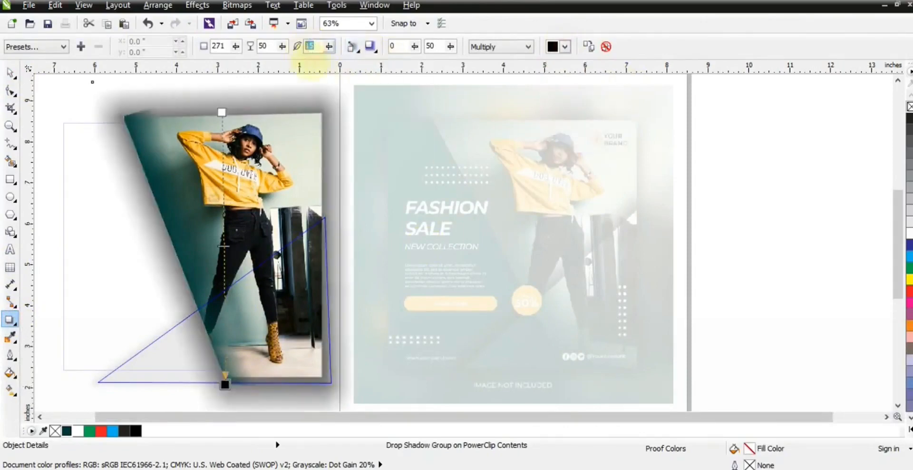
{"action": "type", "text": "5"}
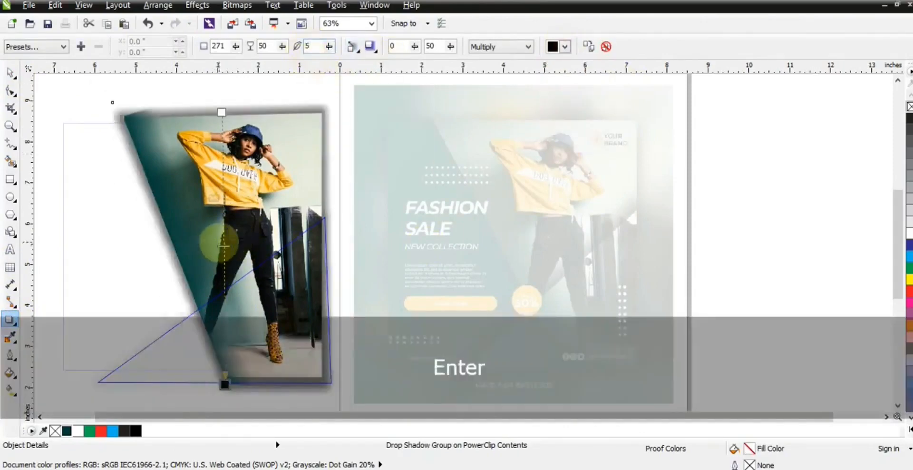
{"action": "left_click_drag", "start_coordinate": [223, 246], "coordinate": [221, 269]}
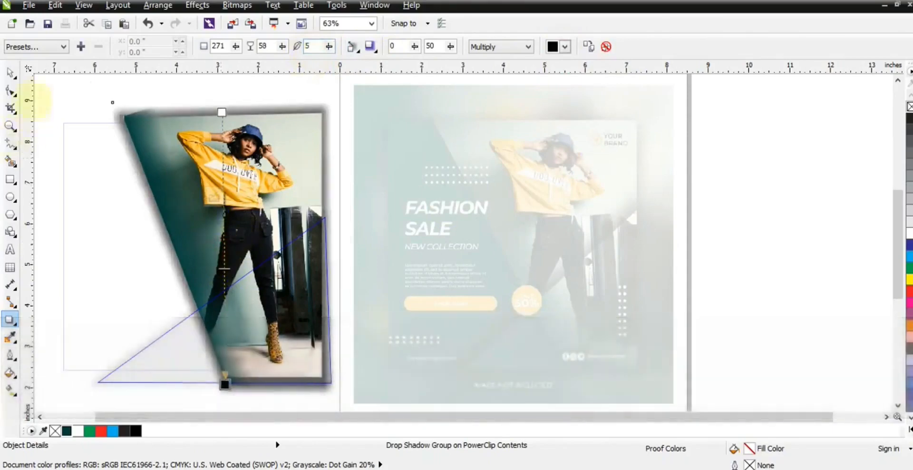
{"action": "left_click", "coordinate": [9, 73]}
{"action": "right_click", "coordinate": [288, 168]}
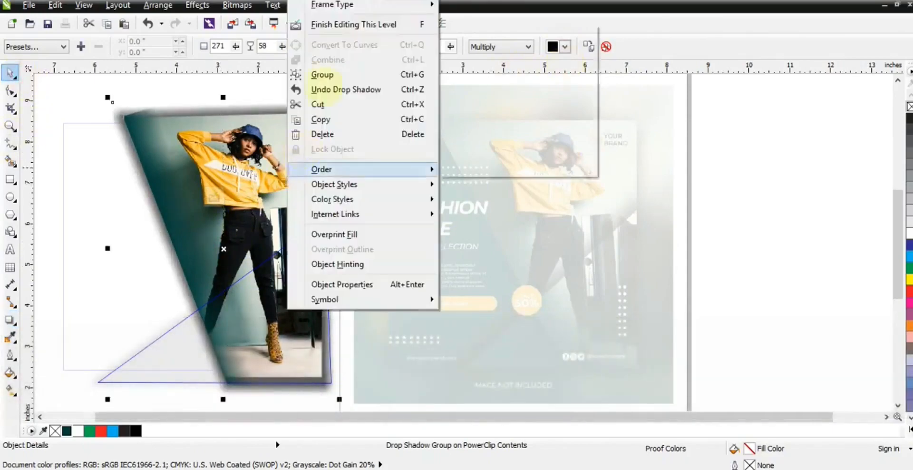
{"action": "left_click", "coordinate": [333, 24]}
{"action": "left_click", "coordinate": [718, 259]}
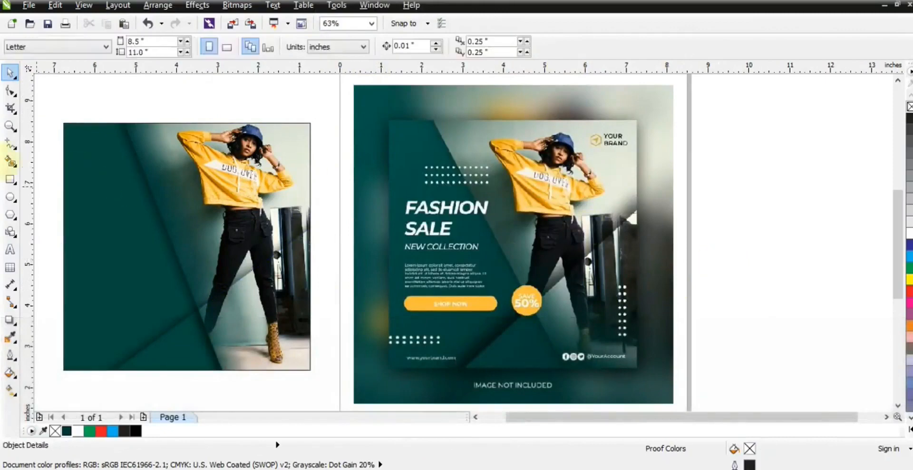
- Add the two-line artistic text FASHION SALE beside the artwork's dark green area
{"action": "left_click", "coordinate": [9, 126]}
{"action": "left_click_drag", "start_coordinate": [52, 99], "coordinate": [660, 371]}
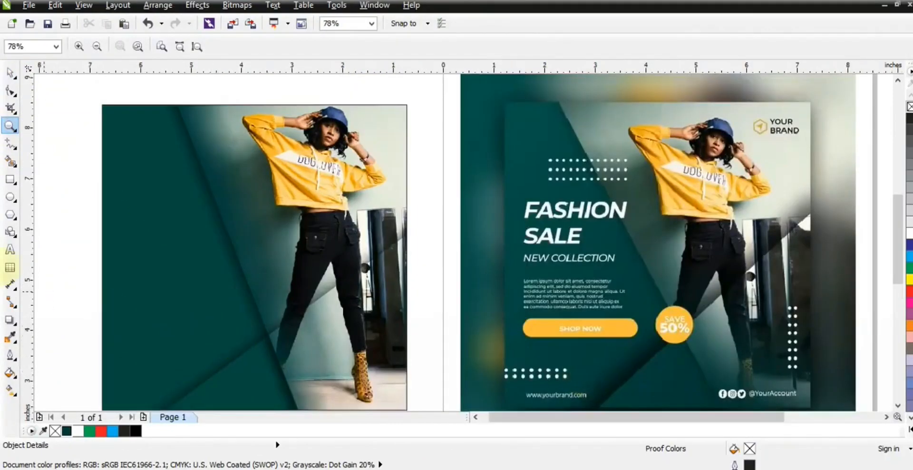
{"action": "left_click", "coordinate": [9, 250]}
{"action": "left_click", "coordinate": [61, 243]}
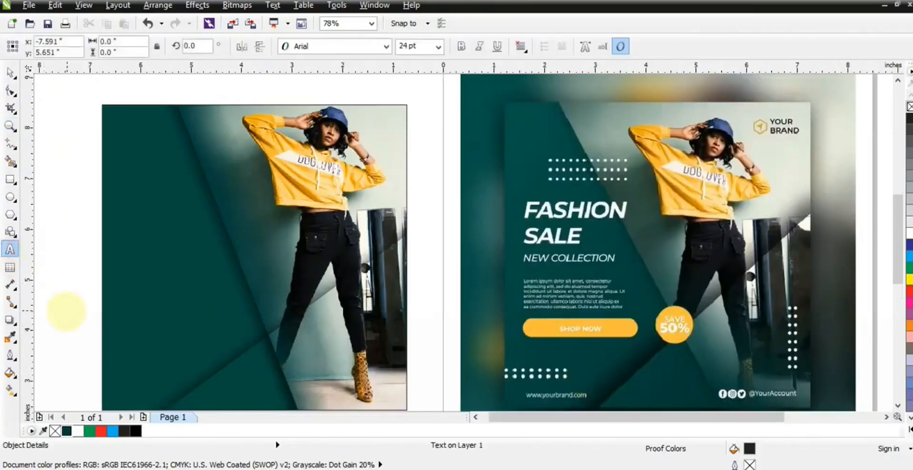
{"action": "type", "text": "FASHION"}
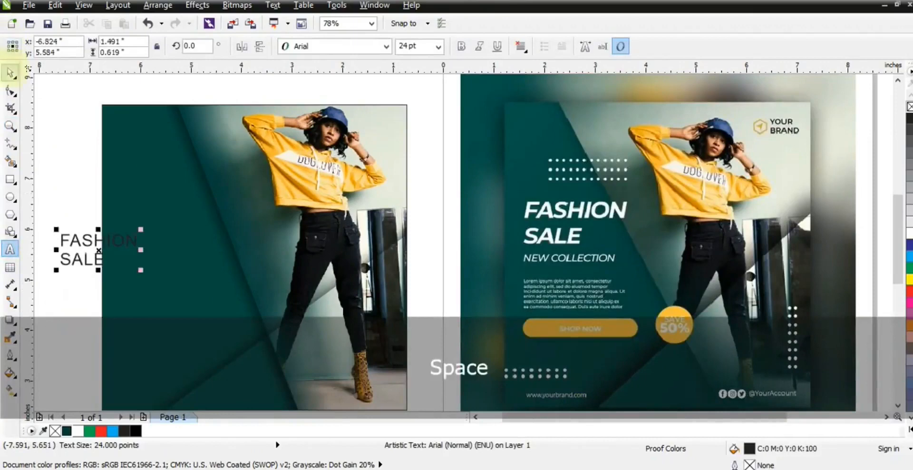
- Set the headline in Machine BT, enlarge it to about 54 pt and place it on the dark green area
{"action": "left_click", "coordinate": [333, 46]}
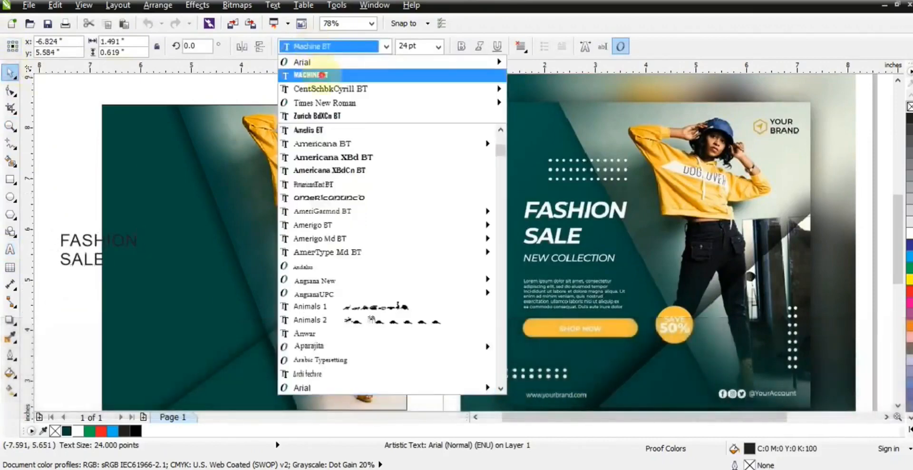
{"action": "left_click", "coordinate": [310, 75]}
{"action": "left_click_drag", "start_coordinate": [114, 230], "coordinate": [201, 219]}
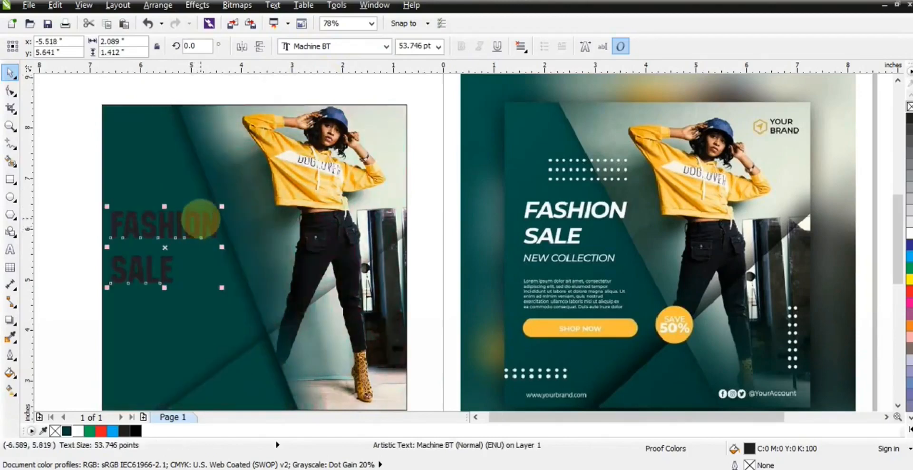
- Break the headline into separate lines, move SALE up closer beneath FASHION and select both words
{"action": "key", "text": "ctrl"}
{"action": "left_click_drag", "start_coordinate": [165, 269], "coordinate": [166, 257]}
{"action": "left_click_drag", "start_coordinate": [65, 189], "coordinate": [221, 283]}
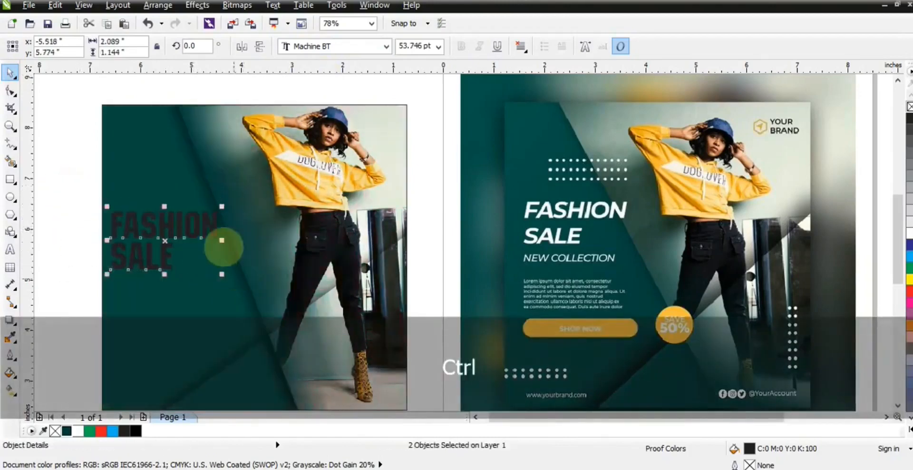
- Skew both headline words horizontally so they slant like italics, and fill them with white
{"action": "left_click", "coordinate": [209, 230]}
{"action": "left_click_drag", "start_coordinate": [165, 206], "coordinate": [251, 240]}
{"action": "left_click", "coordinate": [204, 231]}
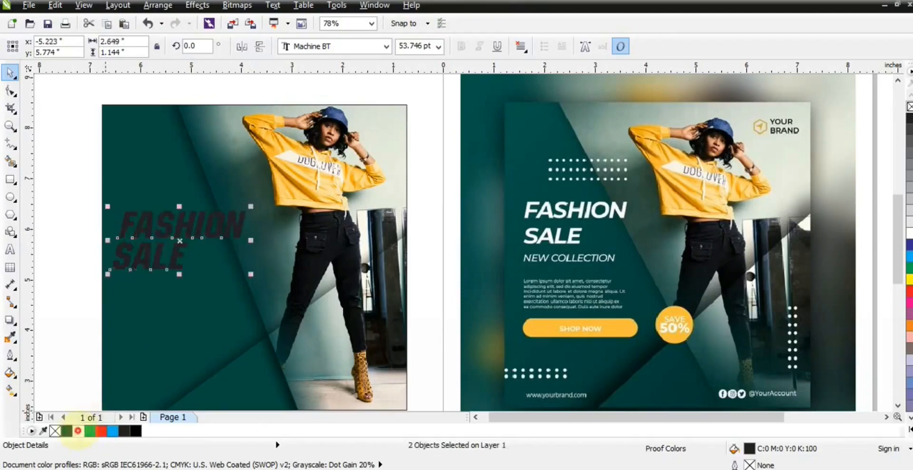
{"action": "left_click", "coordinate": [78, 431]}
- Move the FASHION and SALE words together slightly upward on the dark green area
{"action": "left_click_drag", "start_coordinate": [184, 265], "coordinate": [184, 257]}
{"action": "key", "text": "ctrl+z"}
{"action": "left_click", "coordinate": [89, 215]}
{"action": "left_click_drag", "start_coordinate": [50, 185], "coordinate": [281, 295]}
{"action": "left_click_drag", "start_coordinate": [190, 232], "coordinate": [190, 226]}
{"action": "left_click", "coordinate": [79, 242]}
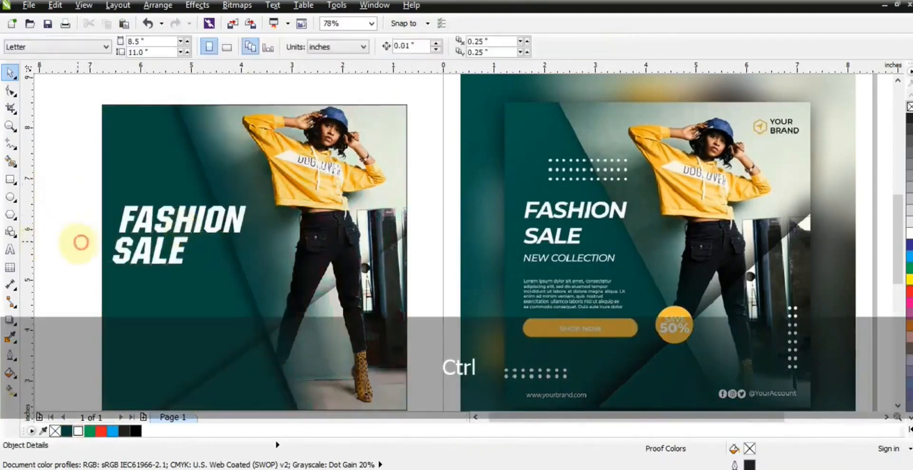
- Fill the word SALE with golden yellow from the colour palette
{"action": "left_click", "coordinate": [134, 261]}
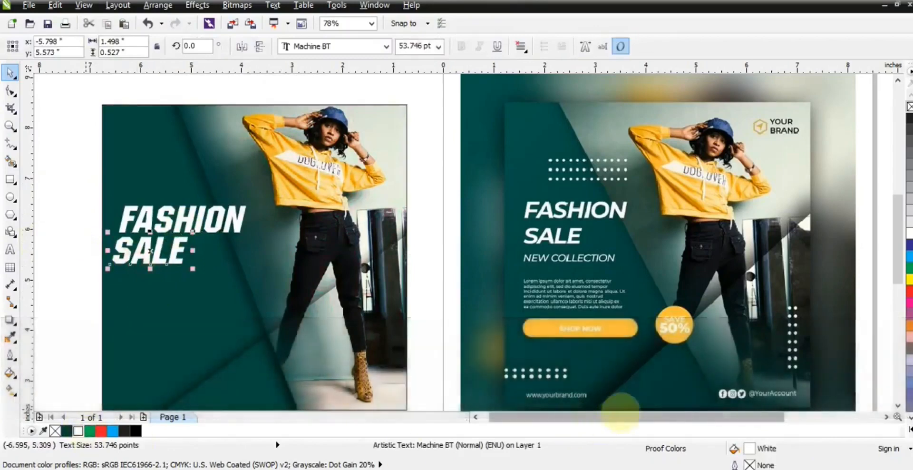
{"action": "left_click", "coordinate": [909, 418]}
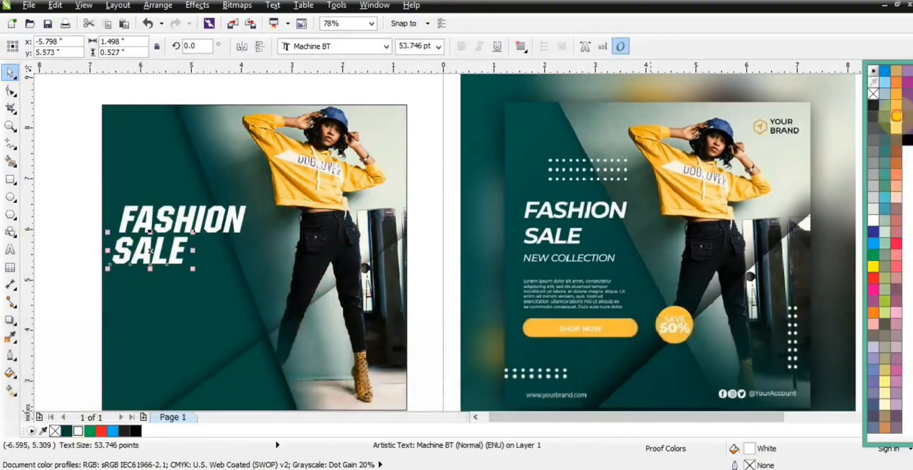
{"action": "left_click", "coordinate": [896, 116]}
{"action": "left_click", "coordinate": [84, 238]}
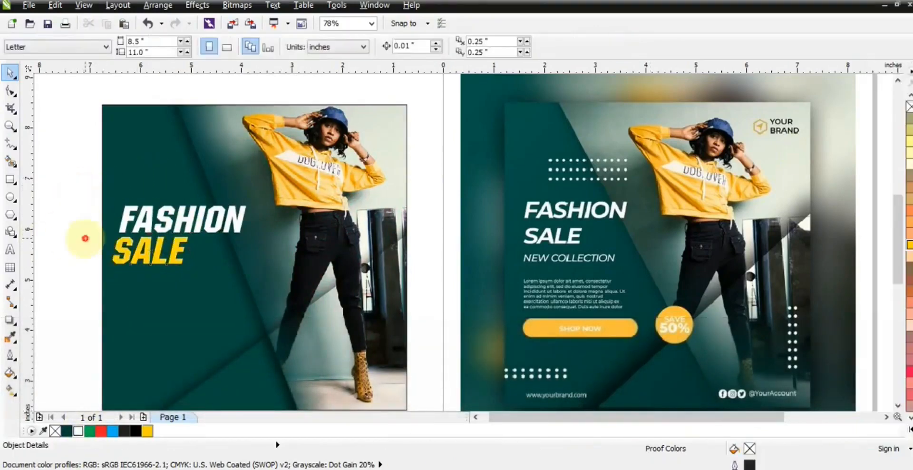
- Duplicate the word FASHION below SALE, scale the copy down to about 25 pt and line it up with SALE's left edge
{"action": "scroll", "coordinate": [89, 243], "scroll_direction": "up", "scroll_amount": 1}
{"action": "left_click_drag", "start_coordinate": [233, 215], "coordinate": [233, 300]}
{"action": "right_click", "coordinate": [233, 300]}
{"action": "left_click_drag", "start_coordinate": [328, 323], "coordinate": [195, 292]}
{"action": "left_click", "coordinate": [213, 292]}
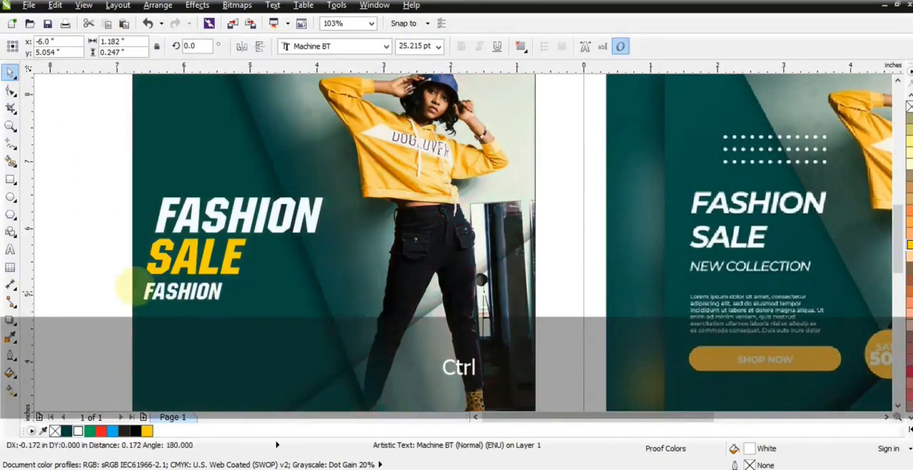
- Replace the small copied word's text with NEW COLLECTION
{"action": "key", "text": "shift+Home"}
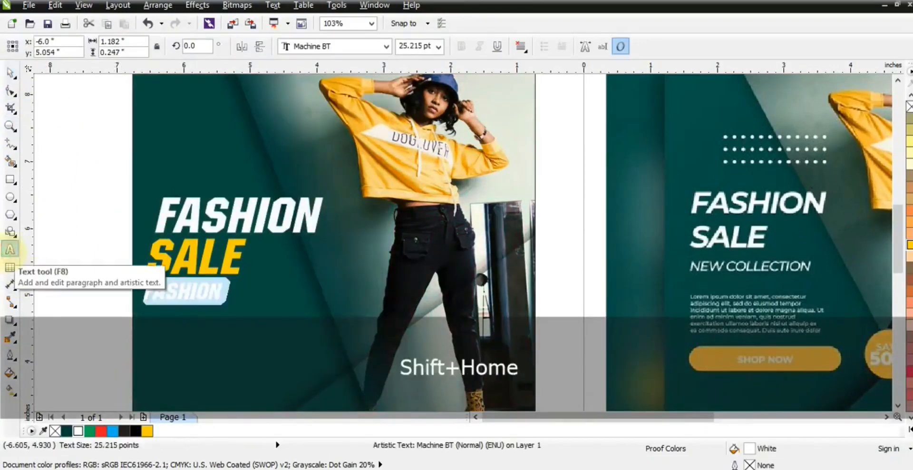
{"action": "type", "text": "NEW COLLECTION"}
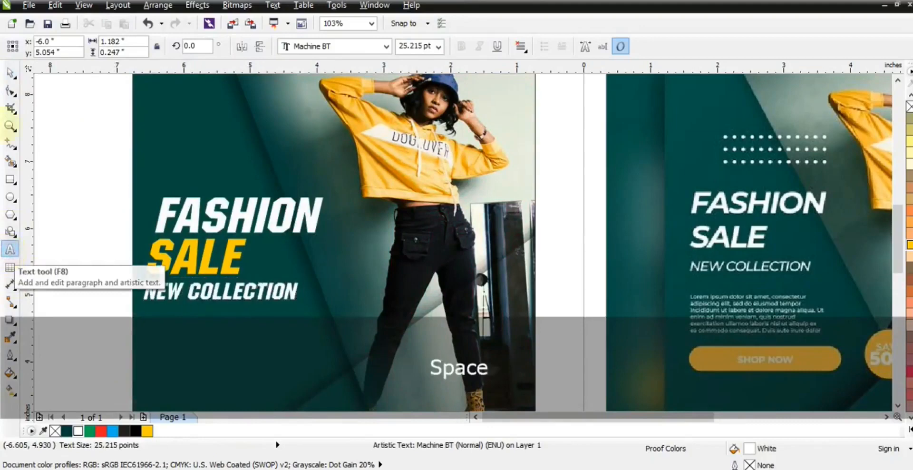
{"action": "left_click", "coordinate": [10, 72]}
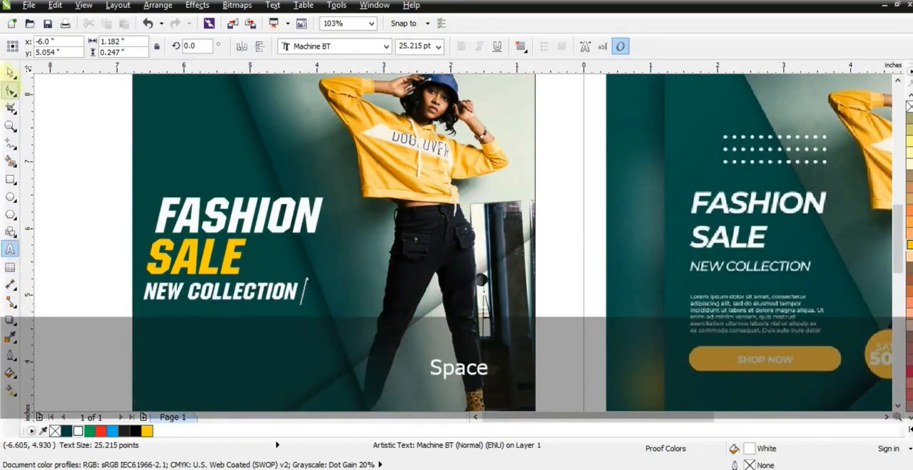
- Set the NEW COLLECTION line in LilyUPC Normal and move it up closer beneath SALE
{"action": "left_click", "coordinate": [333, 46]}
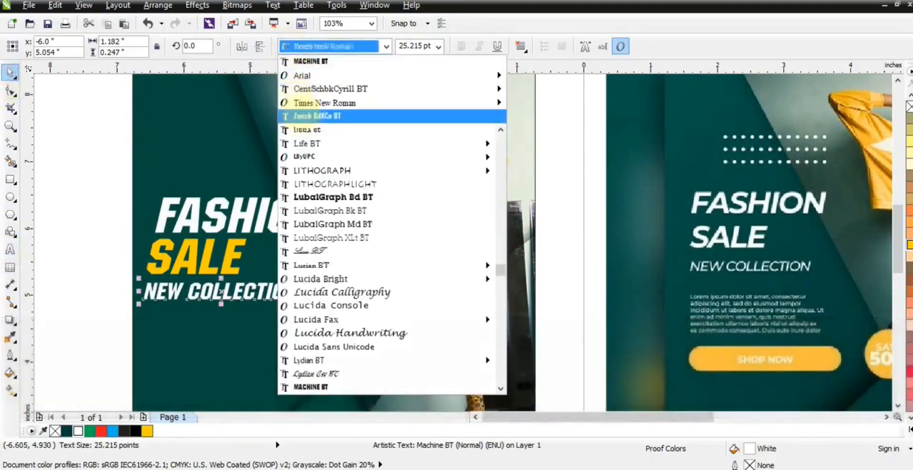
{"action": "mouse_move", "coordinate": [300, 156]}
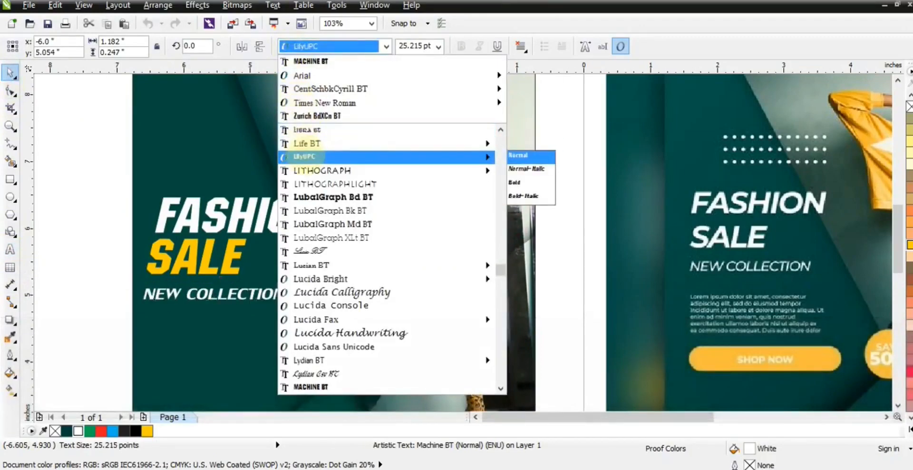
{"action": "left_click", "coordinate": [304, 156]}
{"action": "left_click_drag", "start_coordinate": [215, 294], "coordinate": [215, 285]}
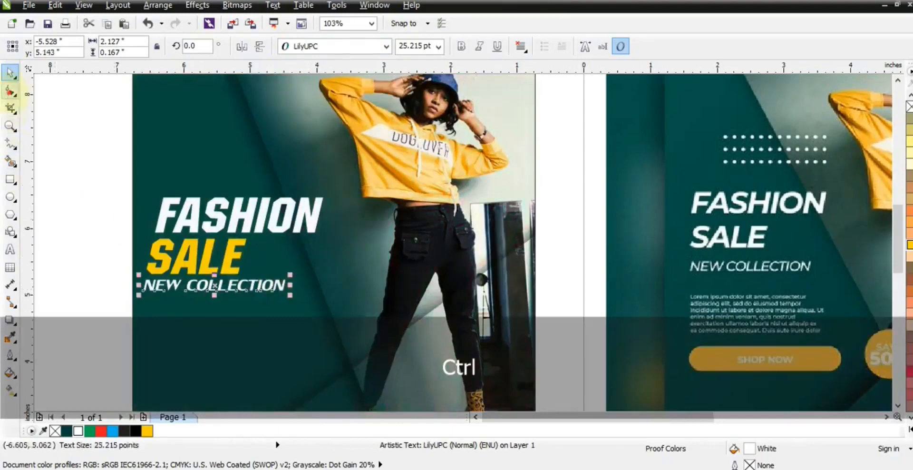
- Widen the letter spacing of the NEW COLLECTION line with the Shape tool
{"action": "key", "text": "F10"}
{"action": "left_click_drag", "start_coordinate": [287, 300], "coordinate": [305, 299]}
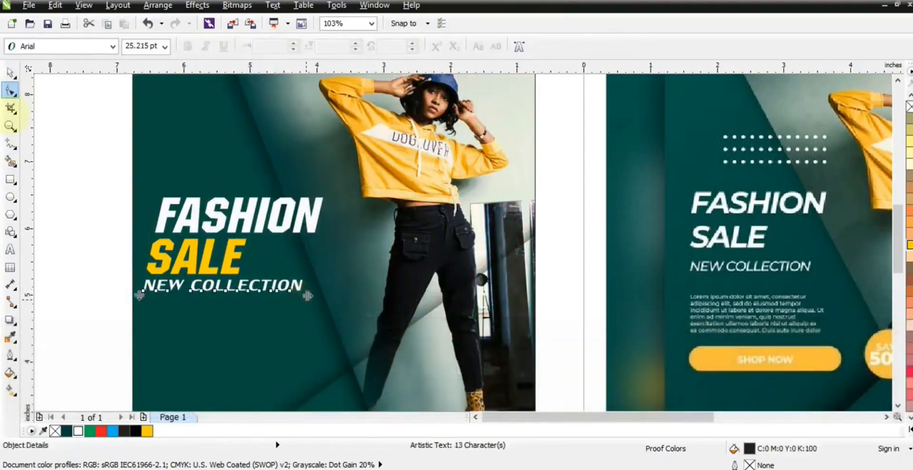
{"action": "left_click", "coordinate": [12, 73]}
- Select all three text lines and shift them slightly to the right on the dark green area
{"action": "left_click_drag", "start_coordinate": [56, 157], "coordinate": [346, 305]}
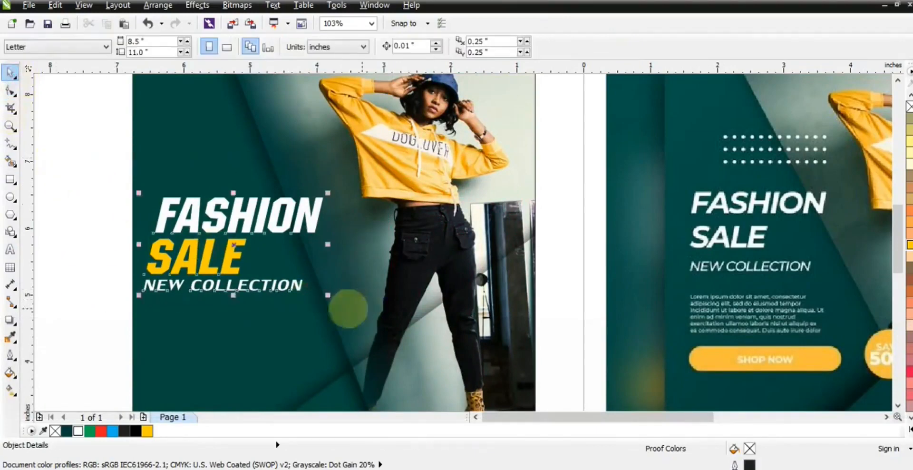
{"action": "left_click_drag", "start_coordinate": [295, 285], "coordinate": [295, 285]}
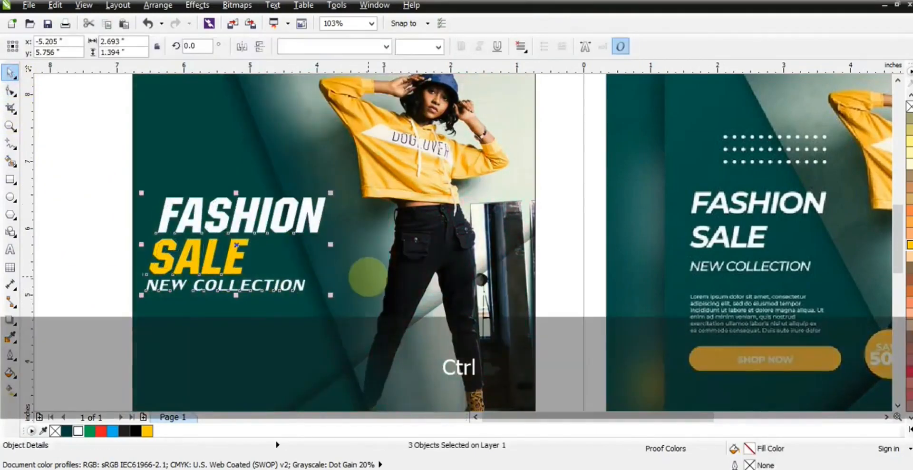
{"action": "left_click", "coordinate": [367, 276]}
- Select the three-line text block and move it down to the lower part of the dark green area
{"action": "key", "text": "shift+F2"}
{"action": "key", "text": "Escape"}
{"action": "left_click", "coordinate": [228, 166]}
{"action": "left_click_drag", "start_coordinate": [247, 171], "coordinate": [471, 283]}
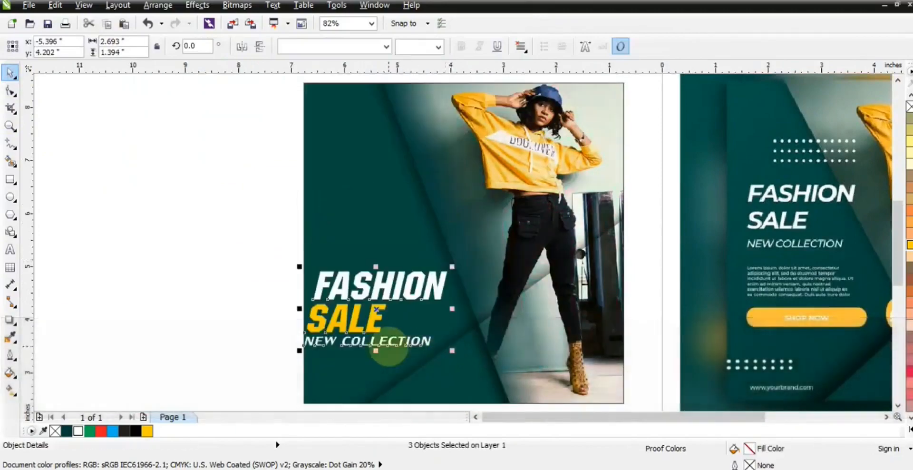